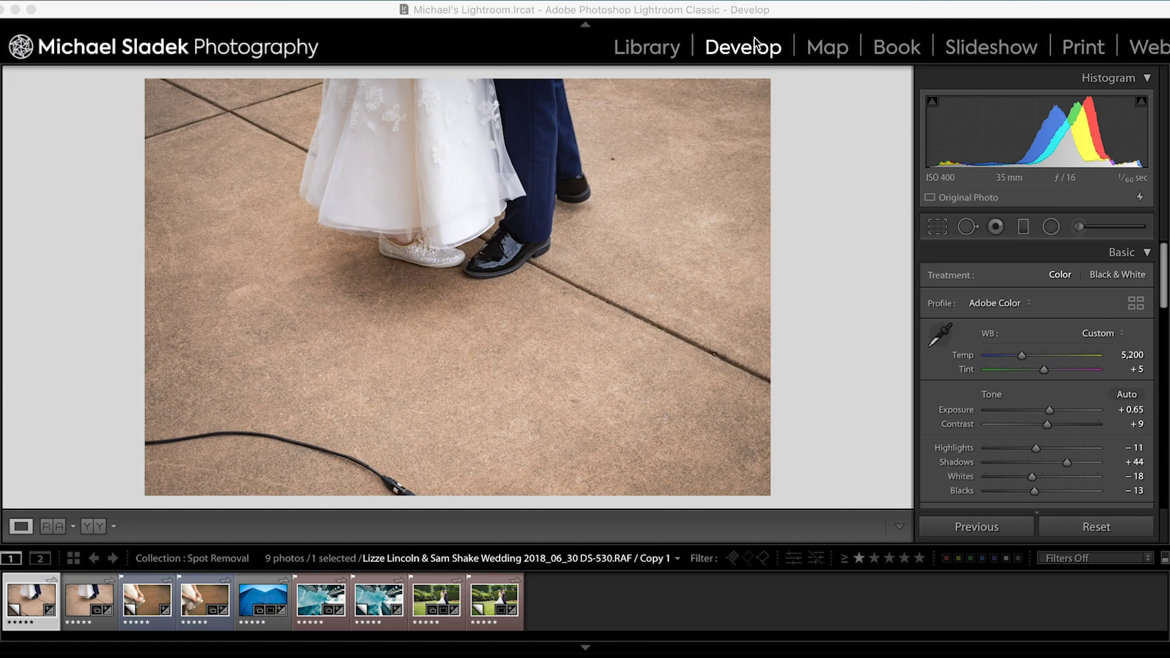
# Activate Spot Removal in Heal mode and set the brush size to 78
pyautogui.click(967, 227)
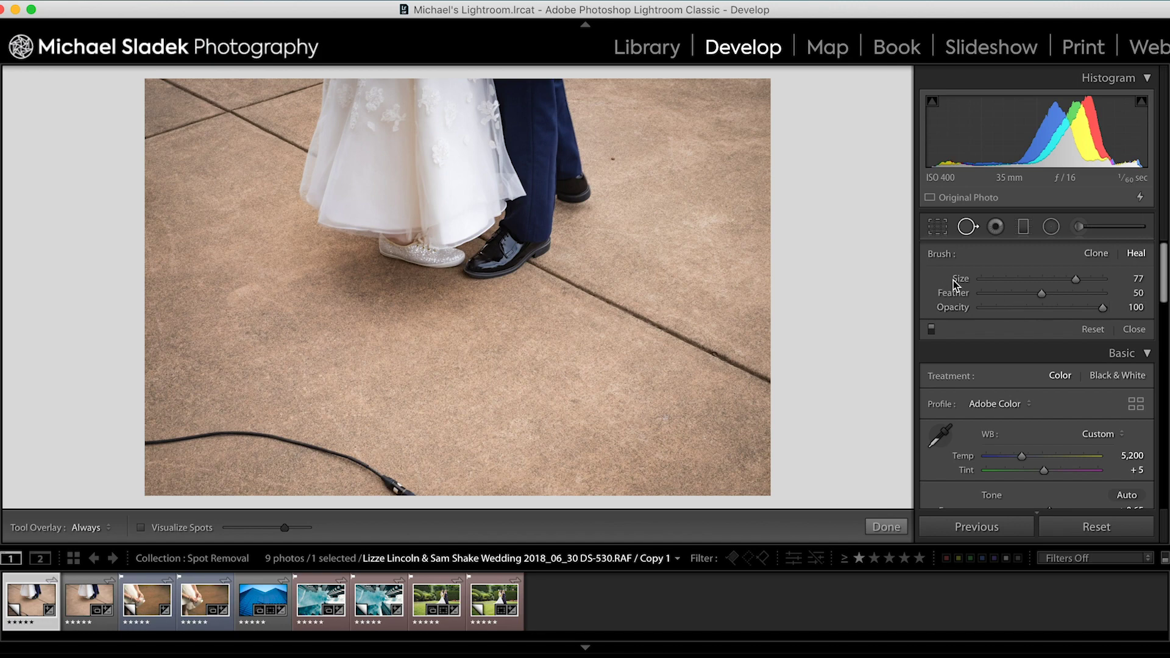
pyautogui.scroll(3, 660, 276)
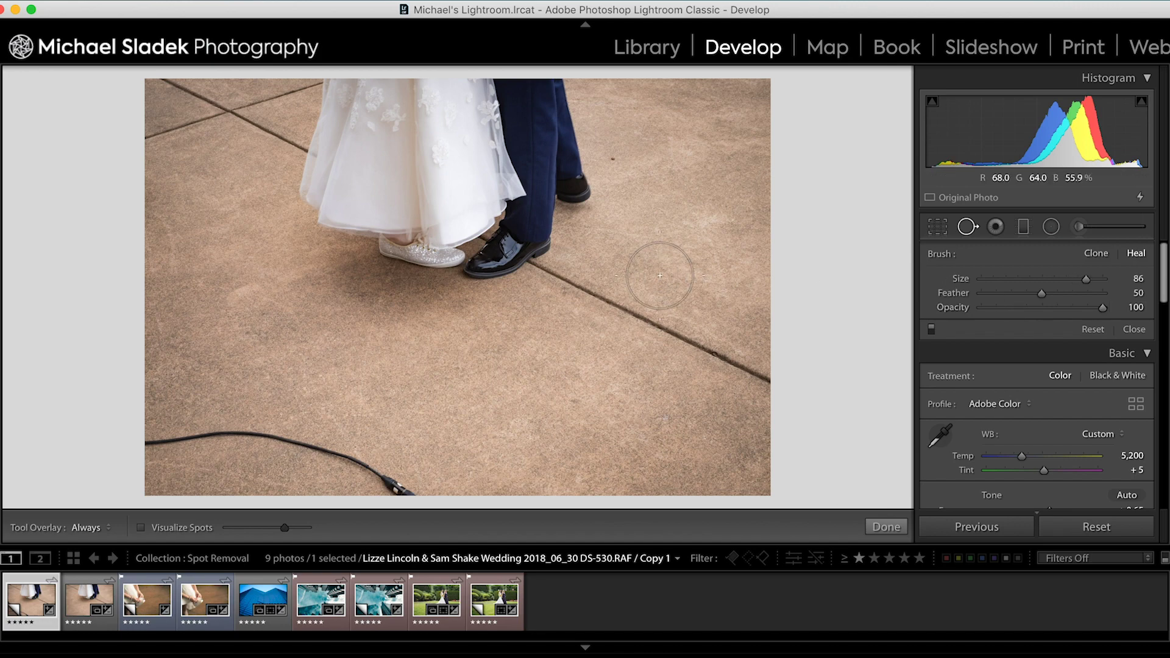
pyautogui.scroll(-3, 660, 275)
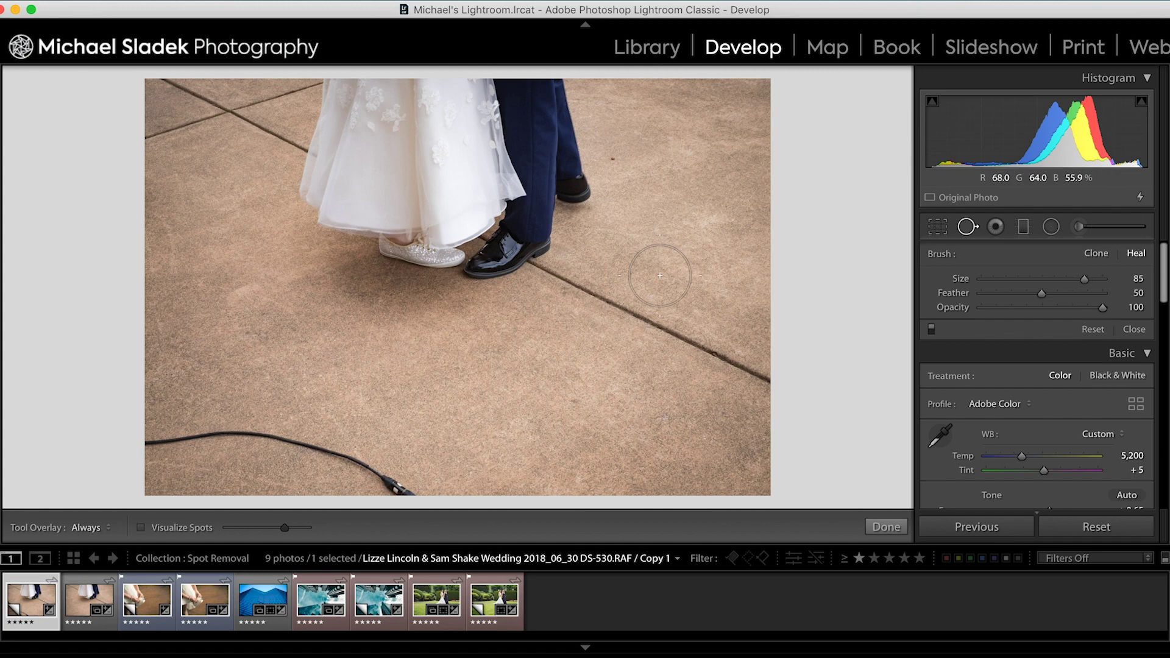
pyautogui.scroll(4, 660, 276)
pyautogui.scroll(5, 660, 276)
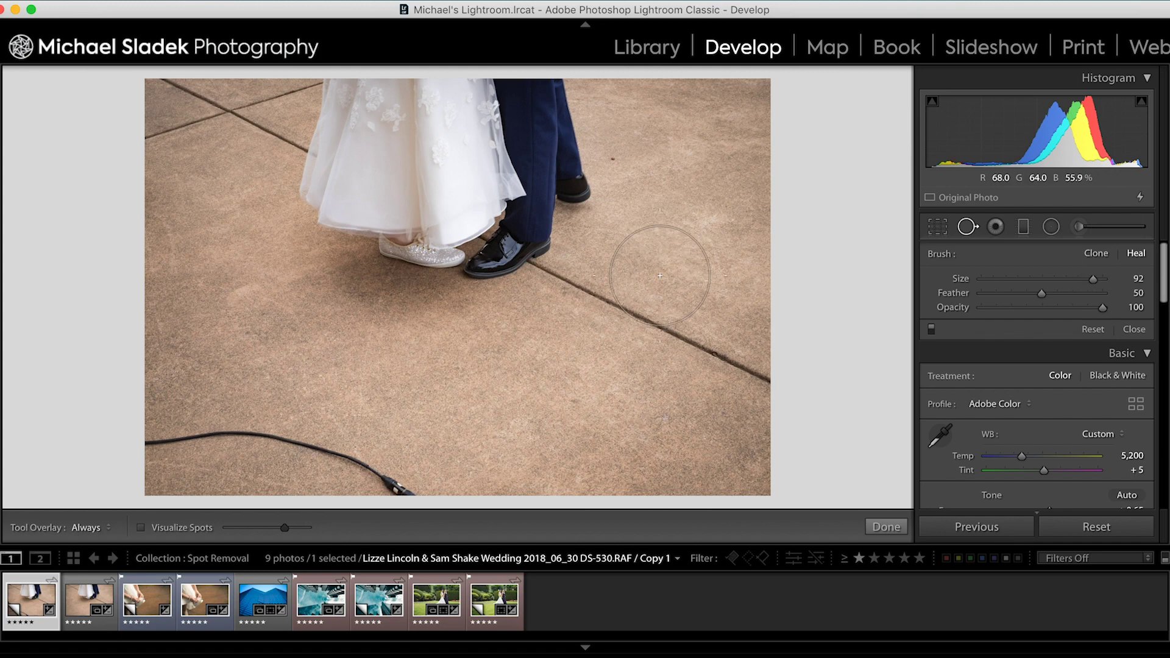
pyautogui.scroll(-9, 647, 257)
pyautogui.scroll(1, 647, 257)
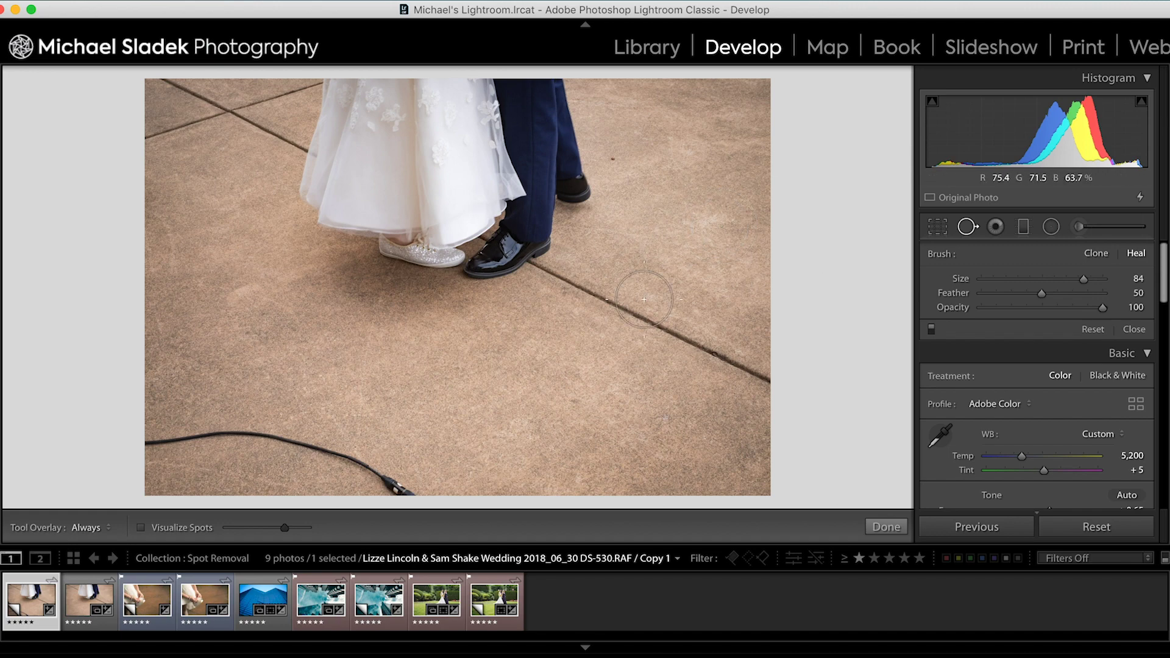
pyautogui.scroll(-5, 657, 225)
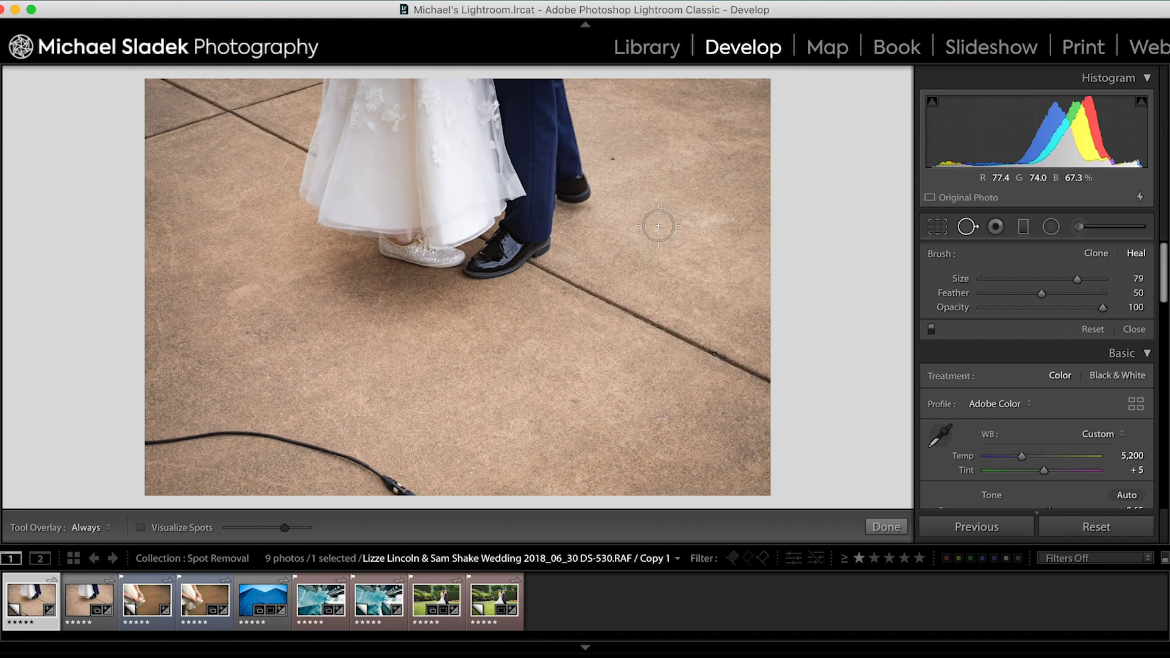
pyautogui.scroll(8, 657, 226)
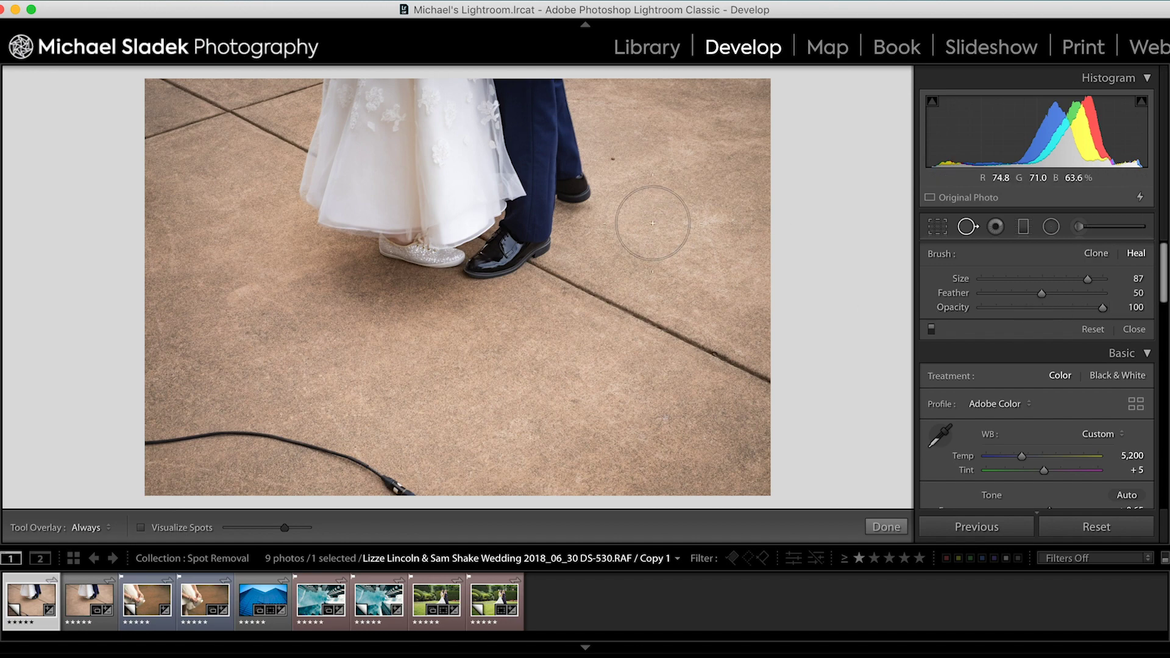
pyautogui.scroll(-2, 653, 225)
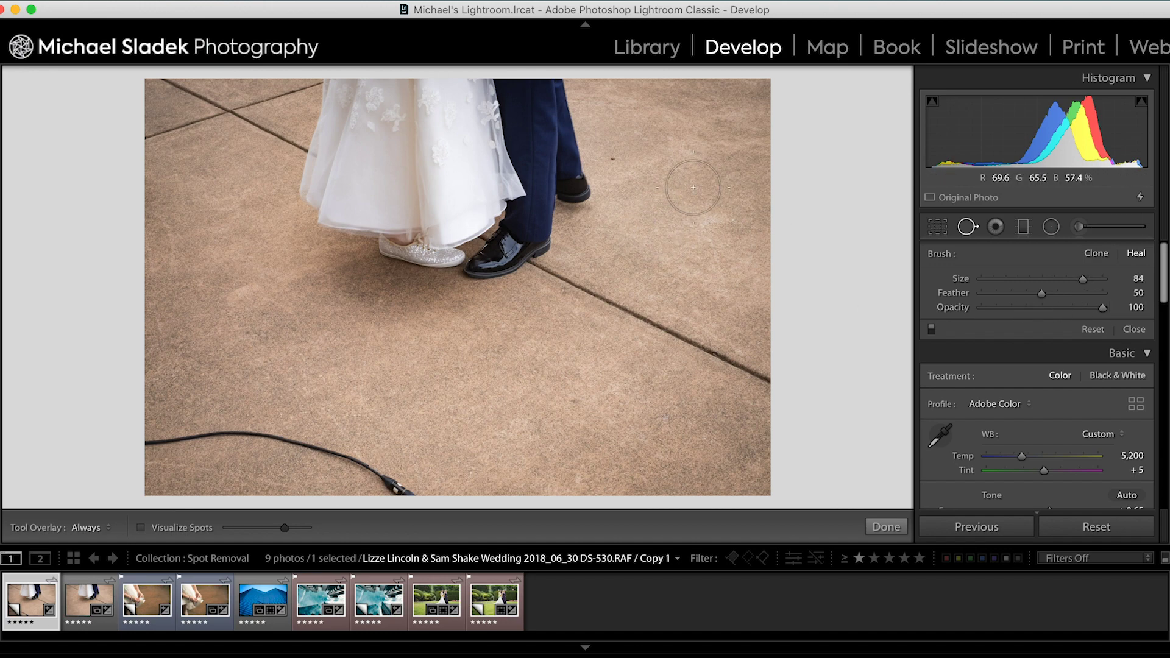
pyautogui.scroll(-1, 671, 187)
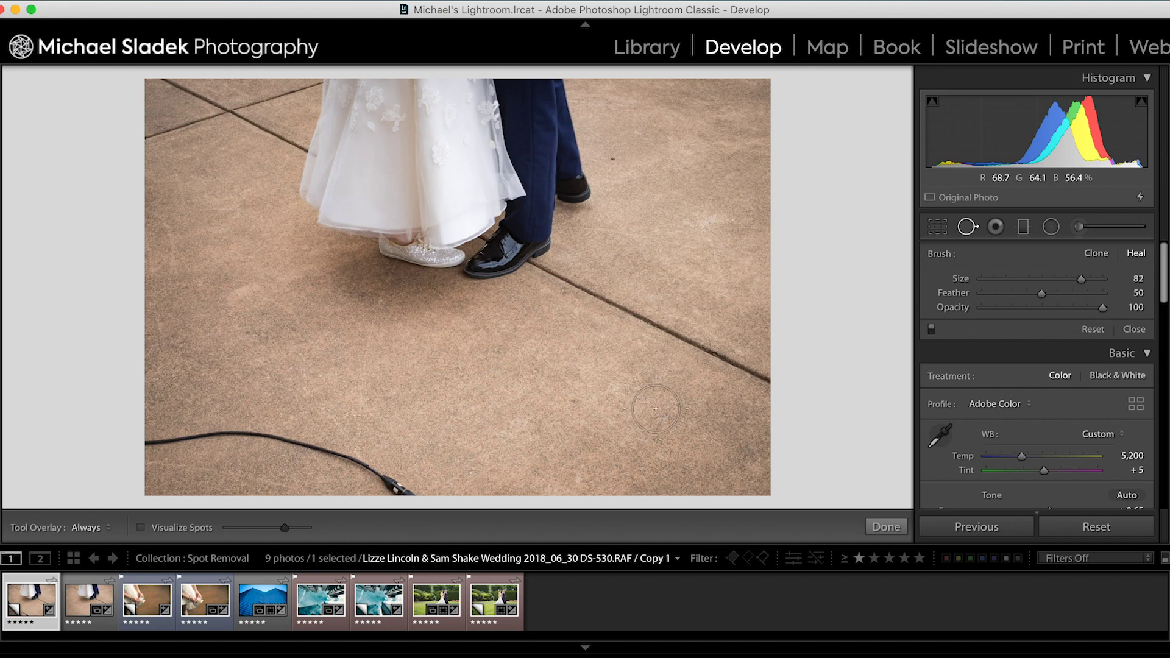
pyautogui.scroll(-1, 561, 351)
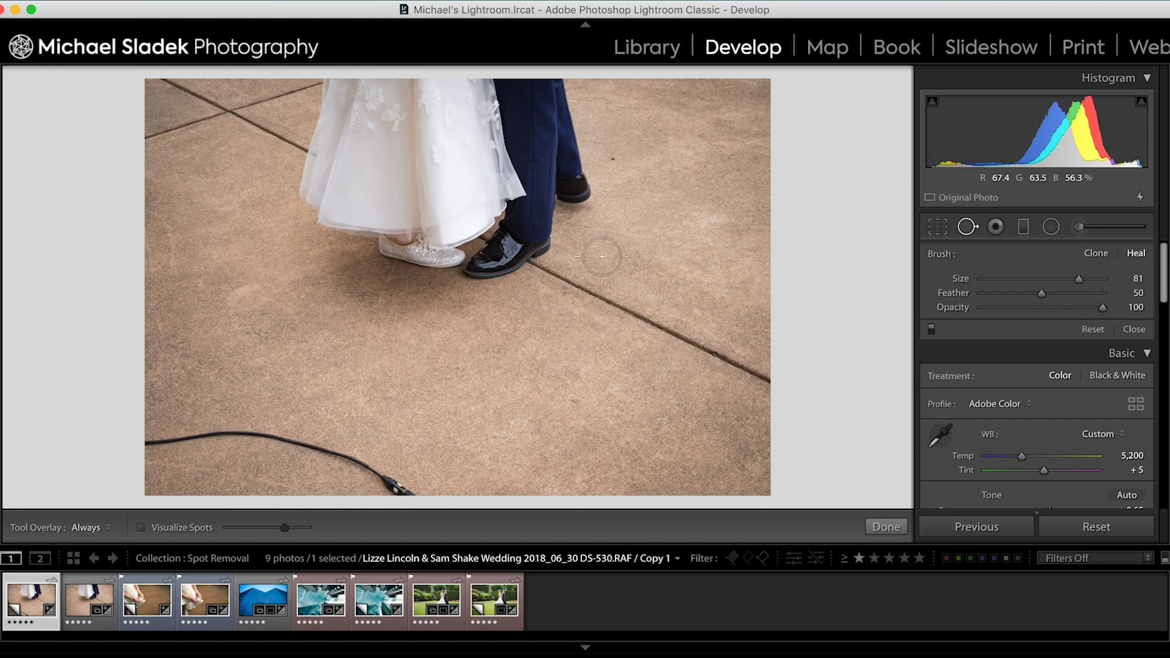
pyautogui.scroll(-1, 685, 193)
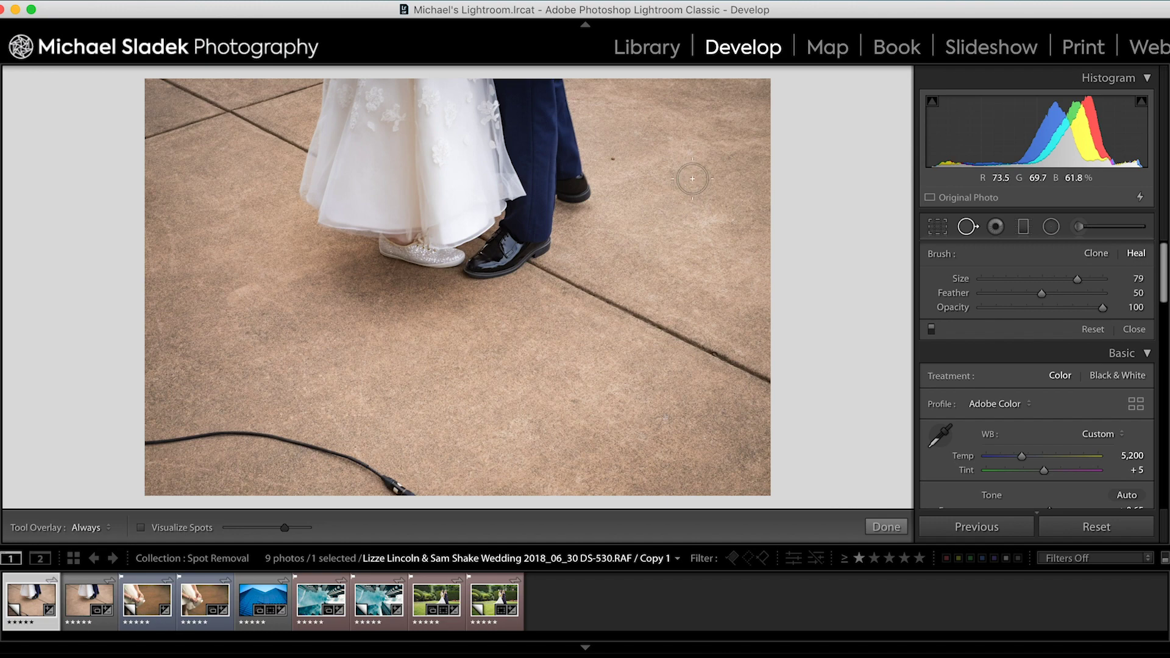
pyautogui.scroll(-1, 666, 166)
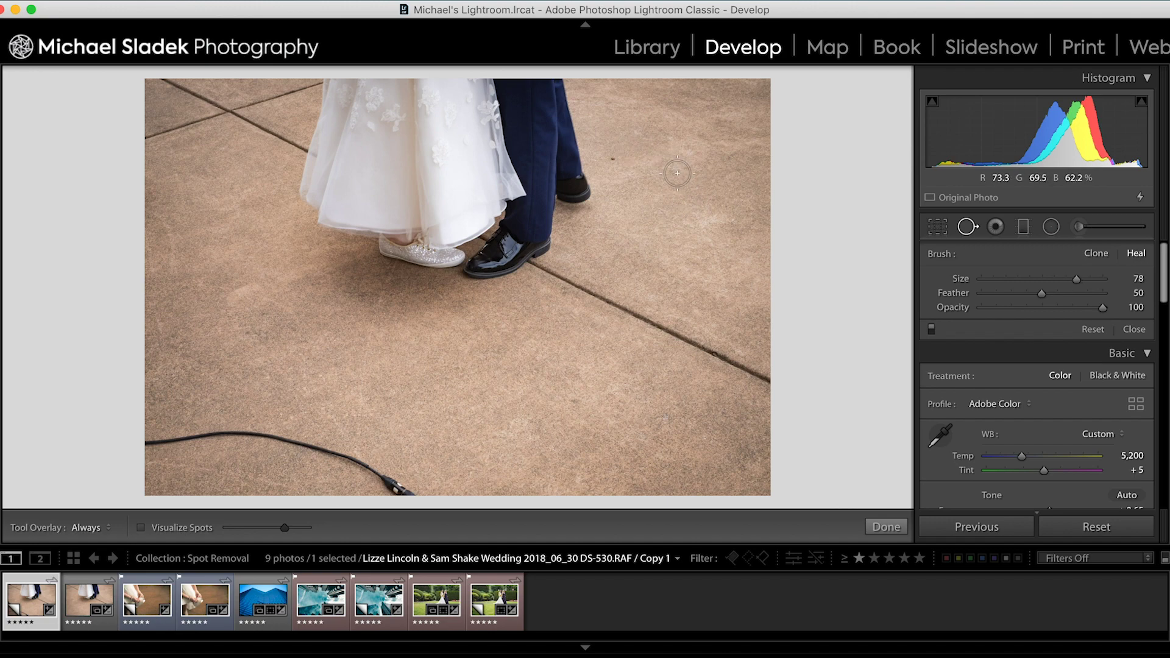
# Heal the dark spot on the concrete beside the groom's rear shoe, moving its sample source onto clean concrete closer to the spot
pyautogui.click(613, 158)
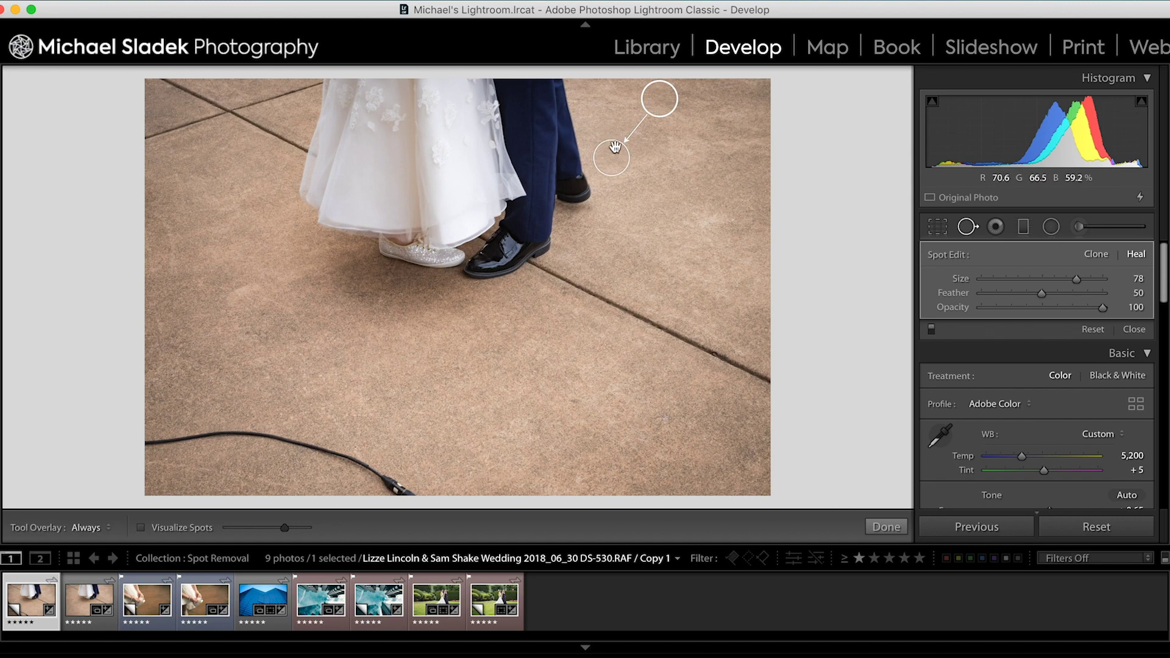
pyautogui.moveTo(658, 97)
pyautogui.mouseDown()
pyautogui.moveTo(692, 156)
pyautogui.moveTo(676, 157)
pyautogui.moveTo(656, 119)
pyautogui.mouseUp()
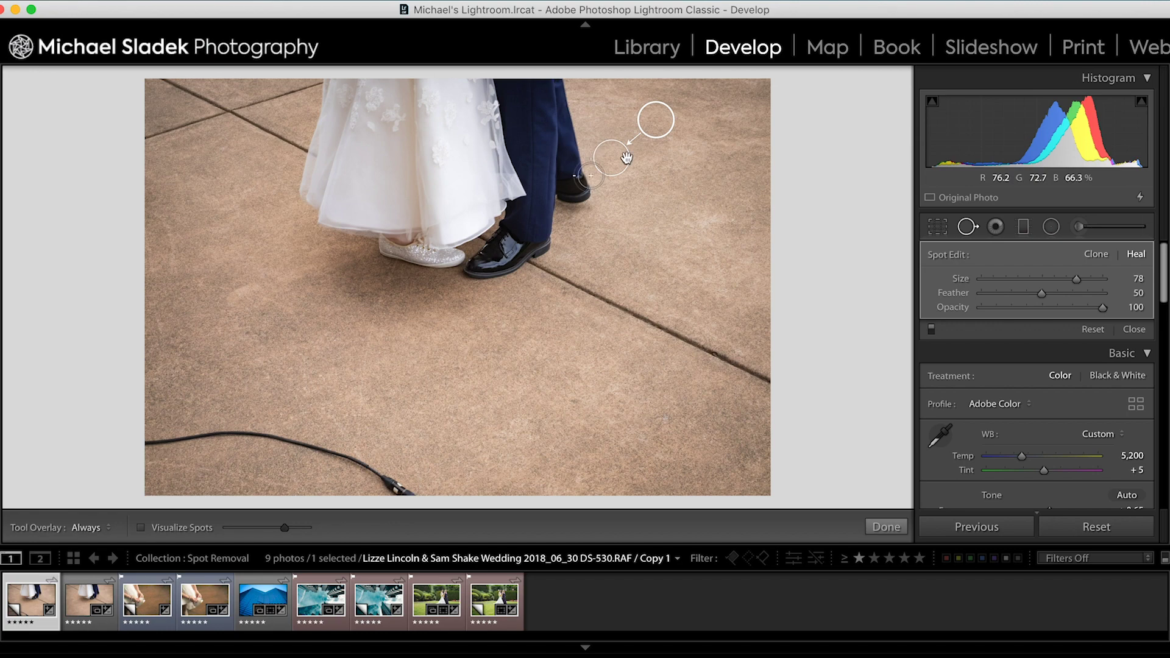
# Try the spot correction in Clone mode, sampling first from the groom's front shoe and then from plain concrete
pyautogui.click(1096, 255)
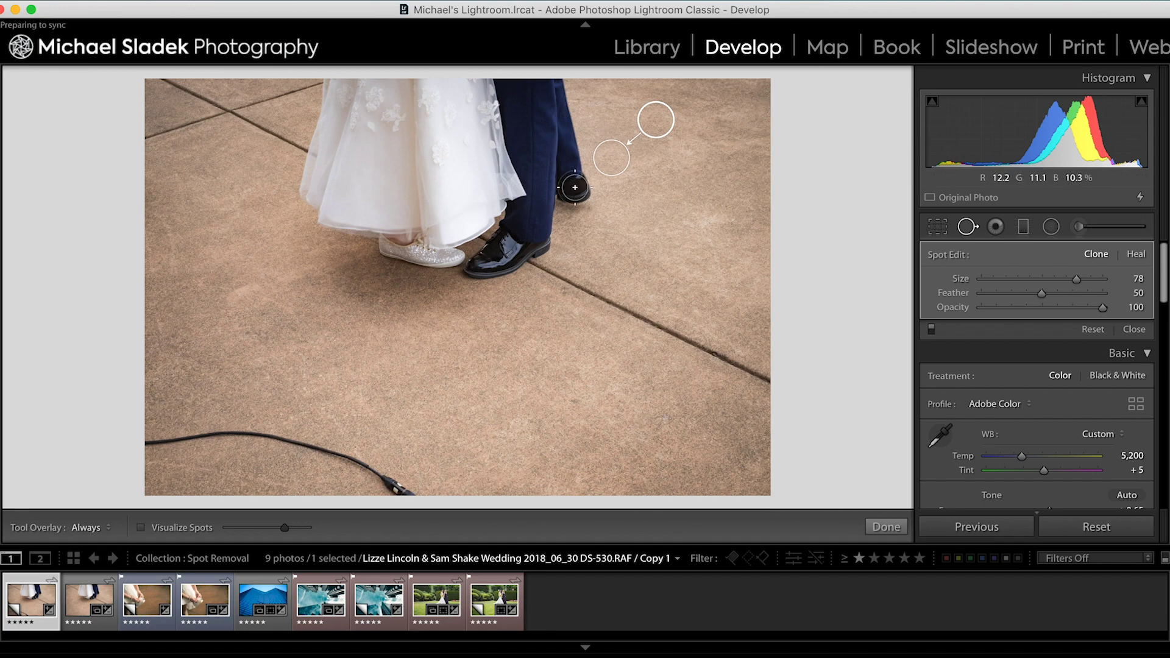
pyautogui.moveTo(664, 116); pyautogui.dragTo(531, 248)
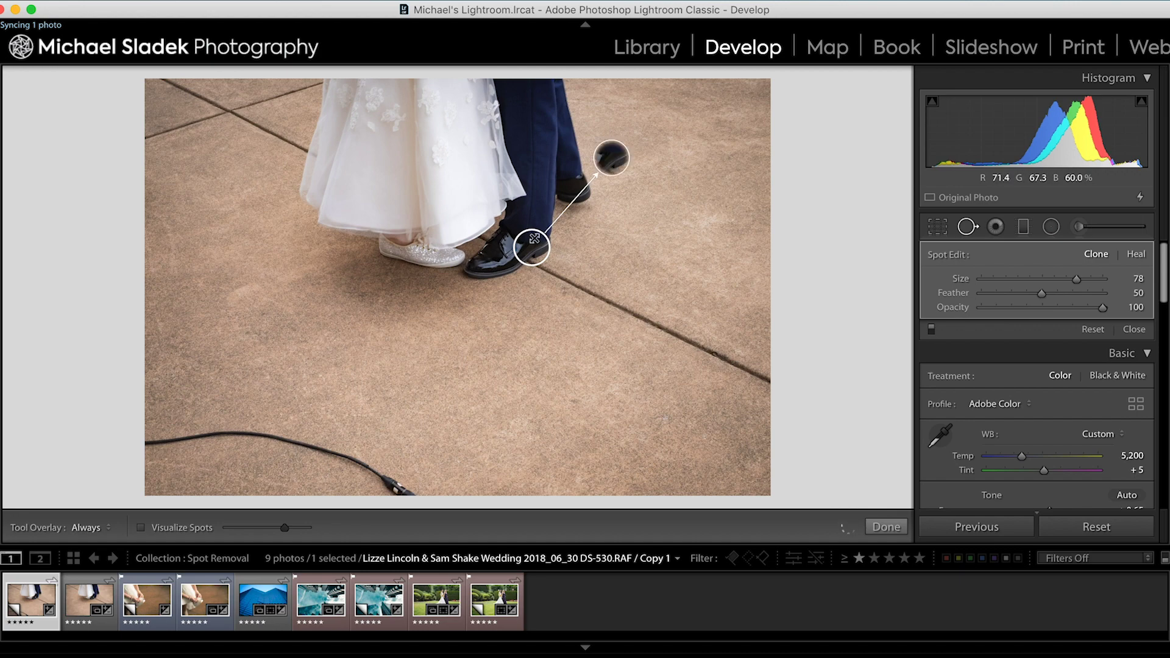
pyautogui.moveTo(531, 247); pyautogui.dragTo(706, 220)
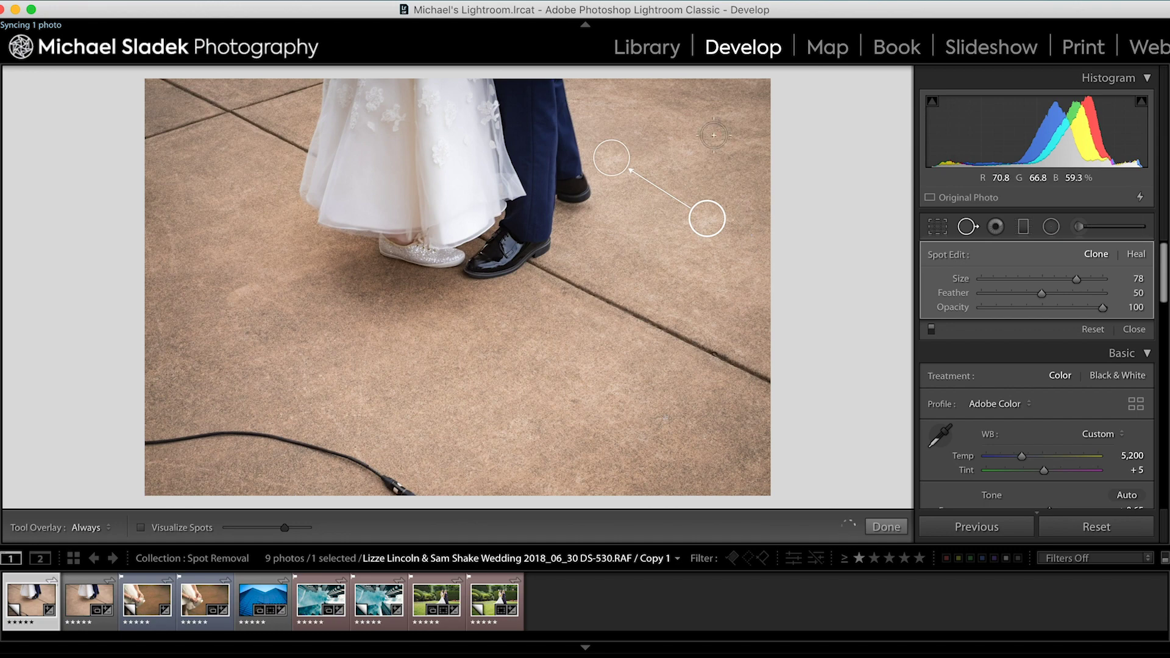
# Return the spot correction to Heal and place its sample source on the clean concrete just to its right
pyautogui.click(1134, 254)
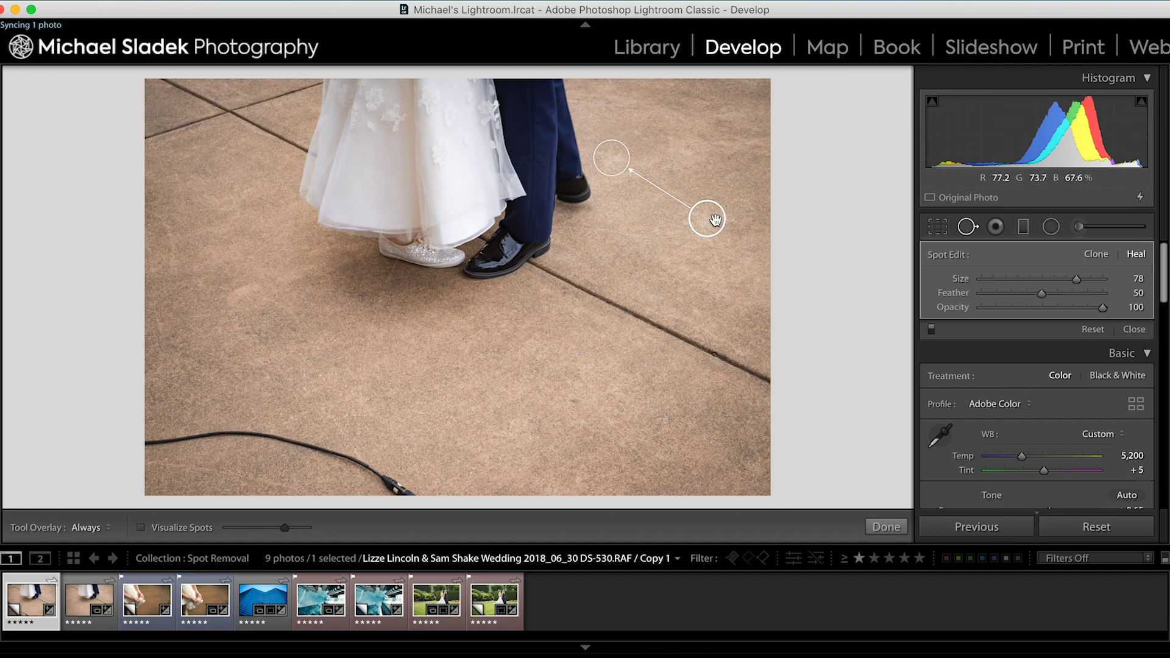
pyautogui.moveTo(716, 220)
pyautogui.mouseDown()
pyautogui.moveTo(700, 156)
pyautogui.moveTo(699, 166)
pyautogui.mouseUp()
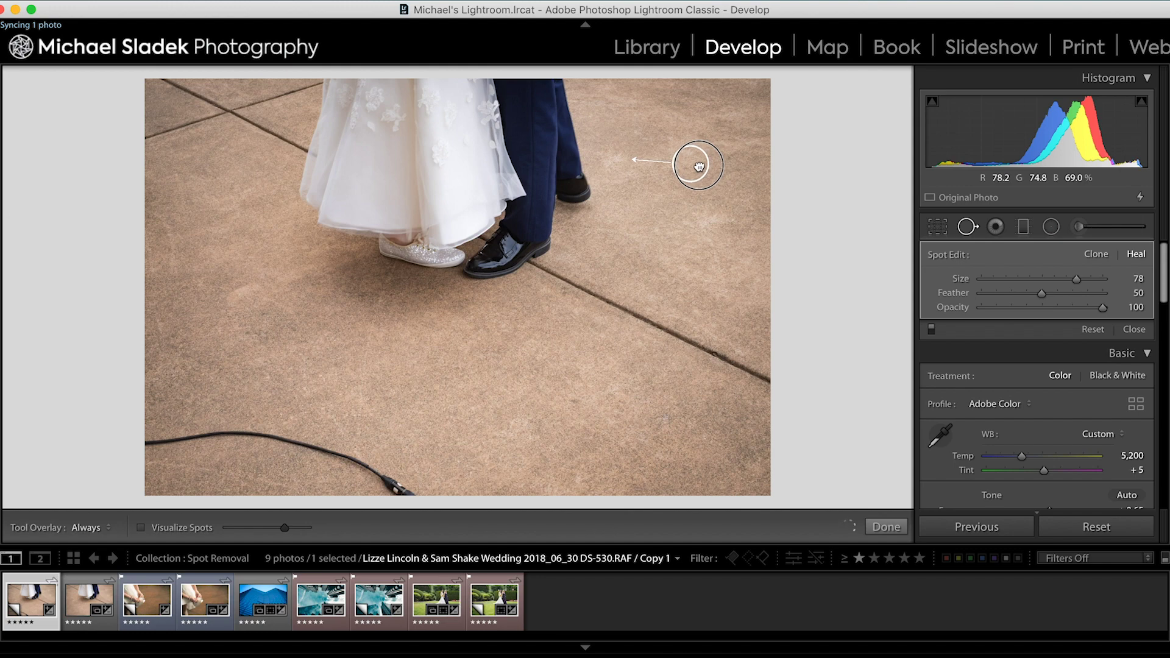
pyautogui.moveTo(699, 166); pyautogui.dragTo(689, 174)
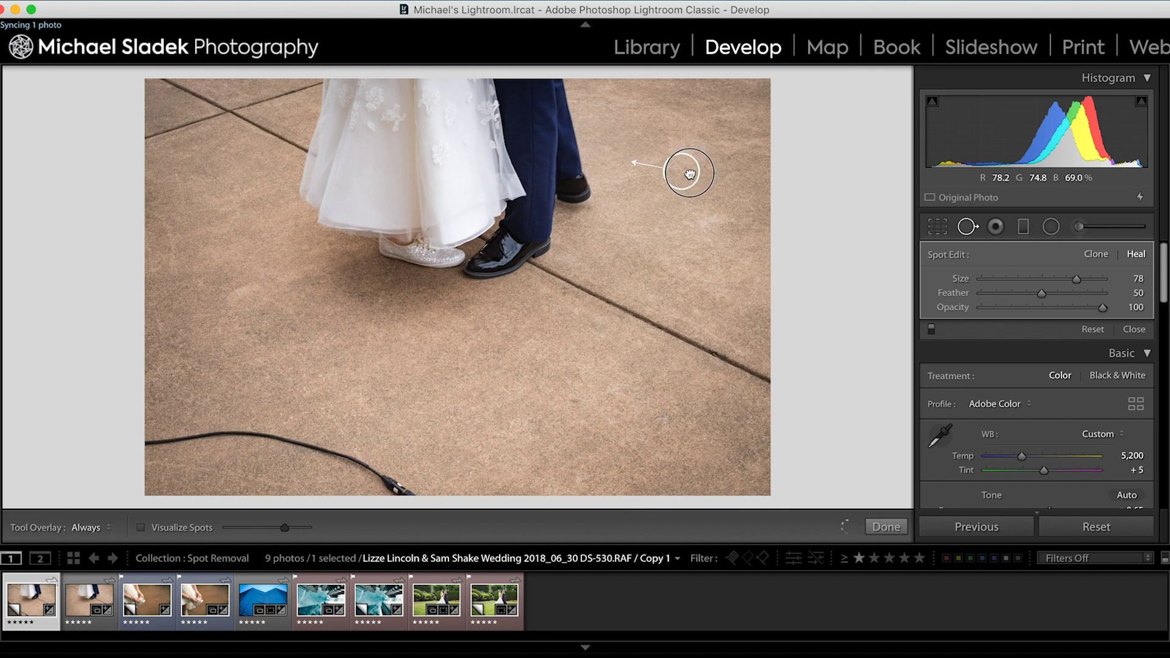
pyautogui.moveTo(690, 175); pyautogui.dragTo(690, 175)
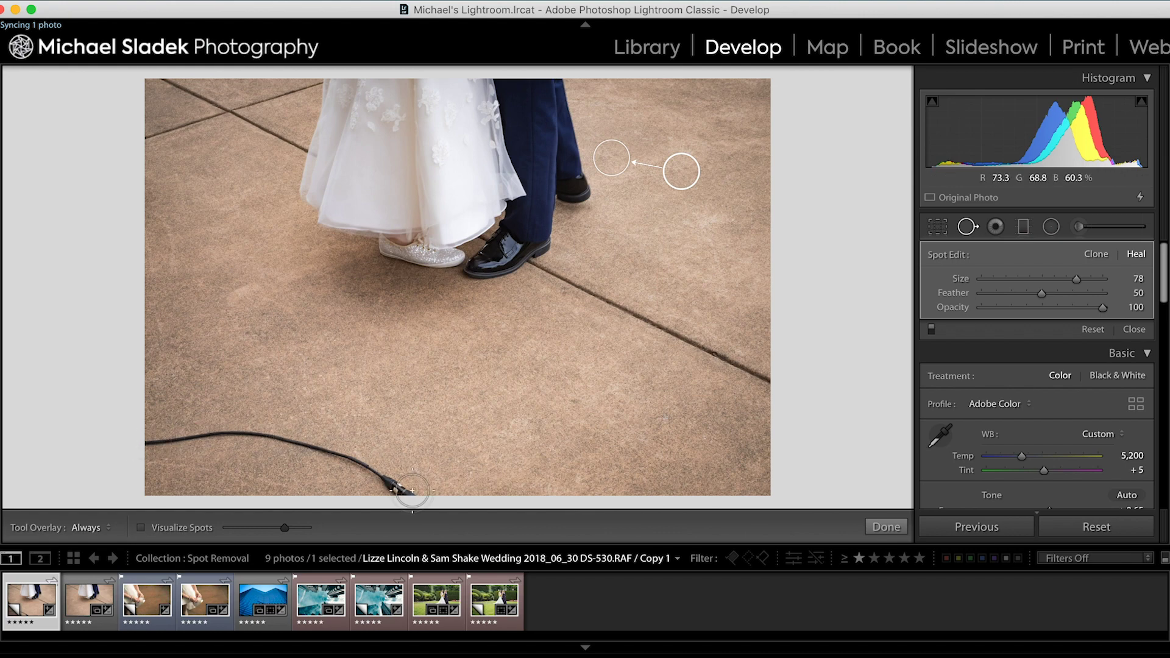
# Heal away the black cable across the photo's lower left with a size 80 brush and close Spot Removal
pyautogui.click(148, 441)
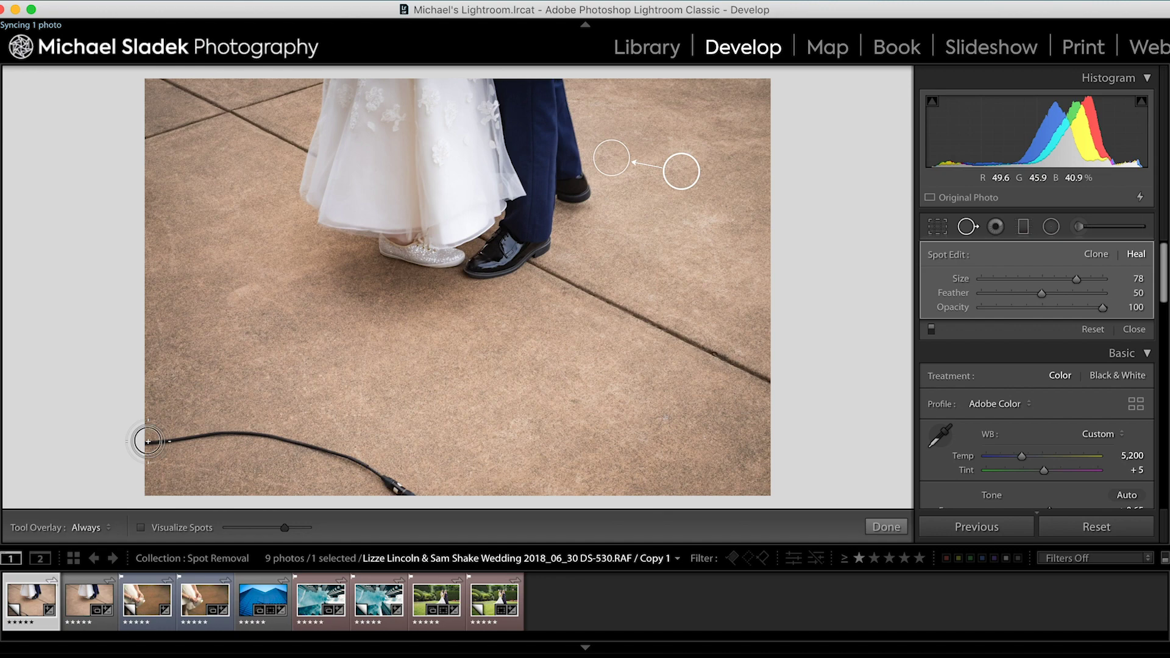
pyautogui.moveTo(148, 441)
pyautogui.mouseDown()
pyautogui.moveTo(265, 432)
pyautogui.moveTo(345, 446)
pyautogui.moveTo(410, 499)
pyautogui.moveTo(313, 437)
pyautogui.moveTo(141, 442)
pyautogui.mouseUp()
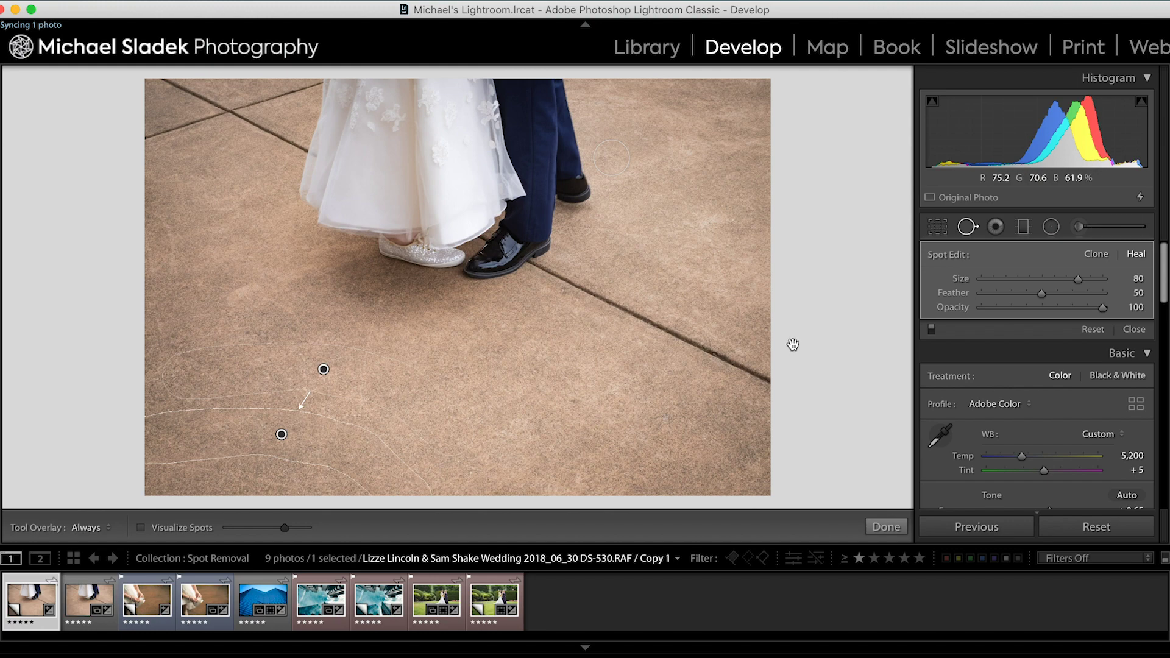
pyautogui.press('q')
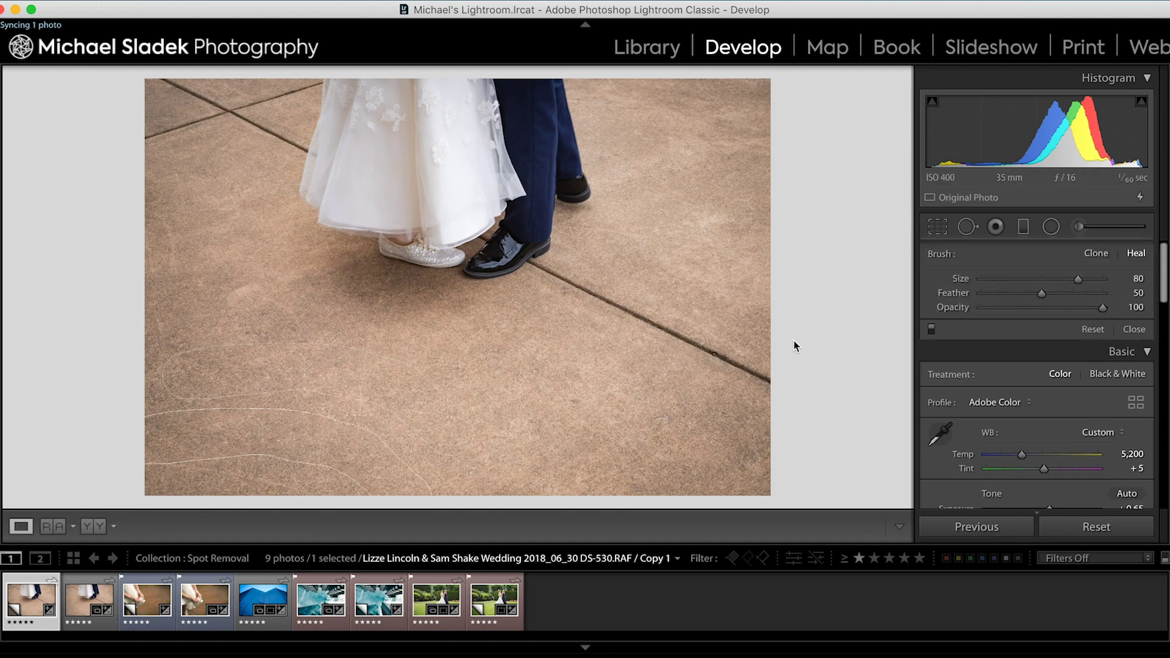
pyautogui.press('q')
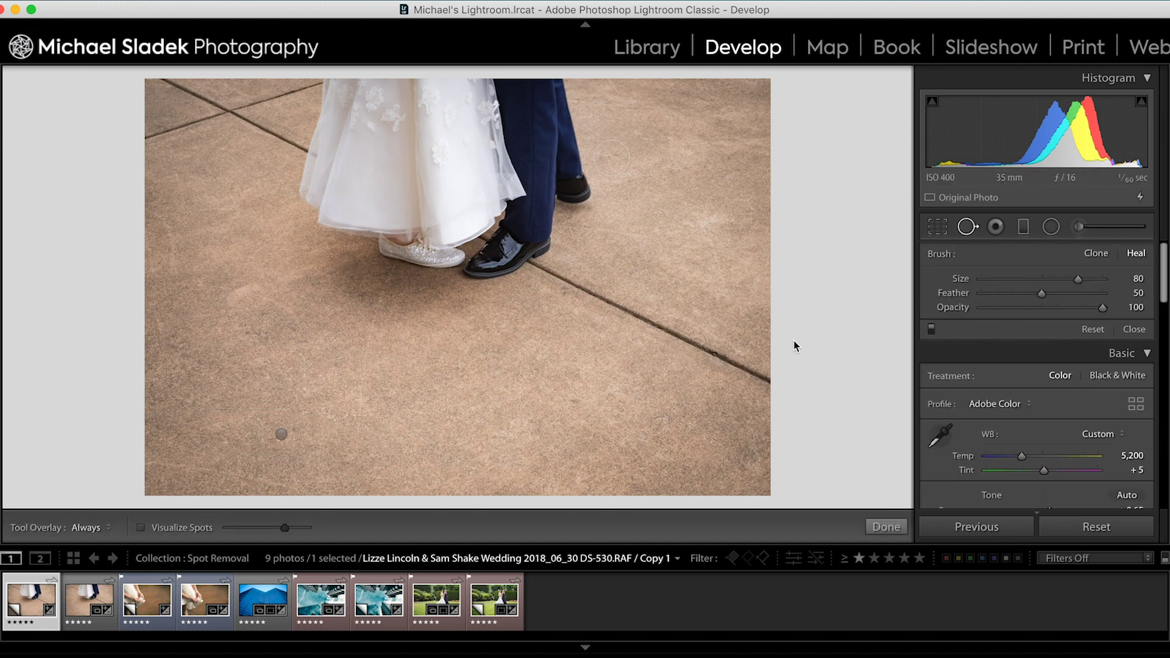
pyautogui.press('q')
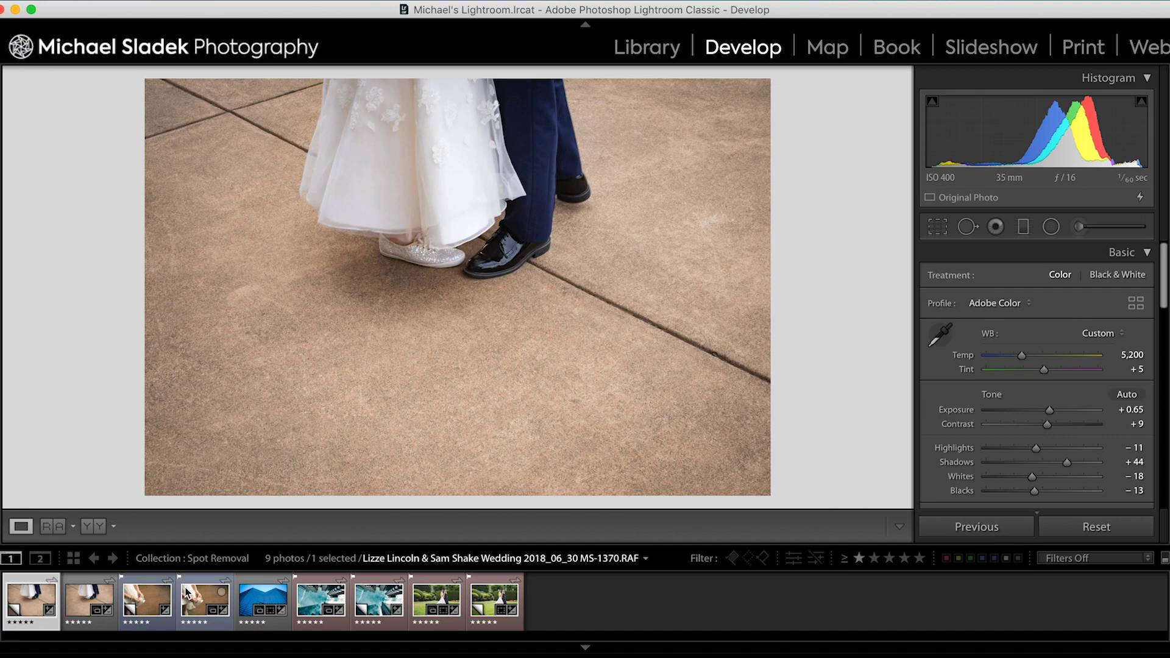
# In the bride's shoe-tying photo, heal the floor mark near the upper edge at size 82, sampling from clean floor just below it
pyautogui.click(155, 596)
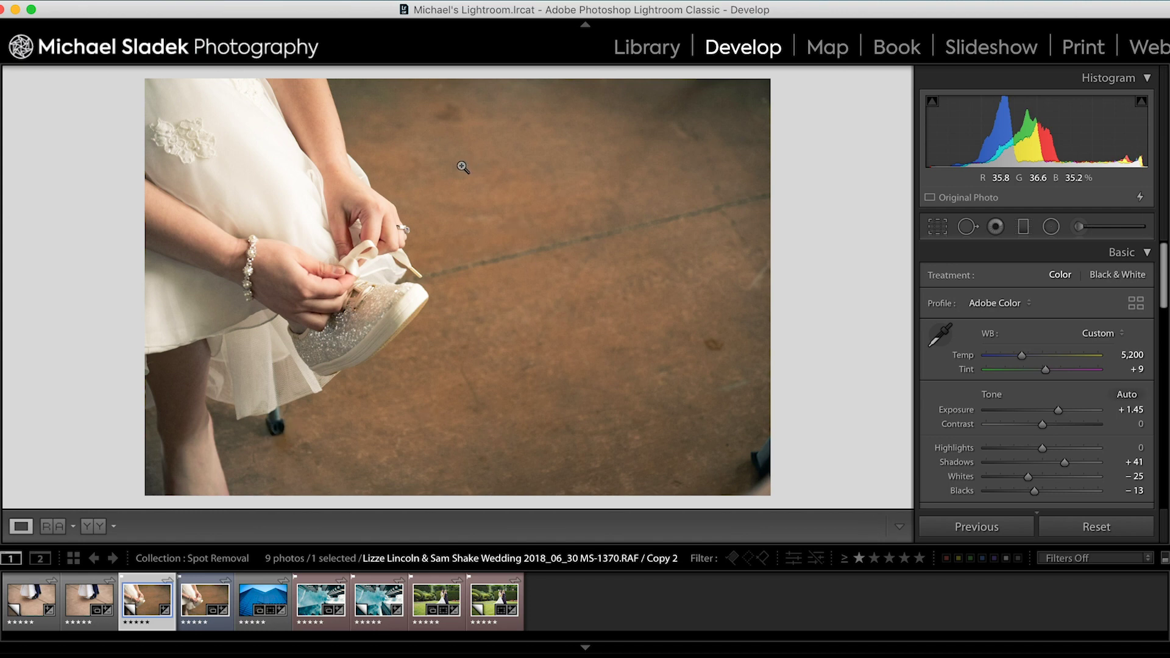
pyautogui.click(972, 229)
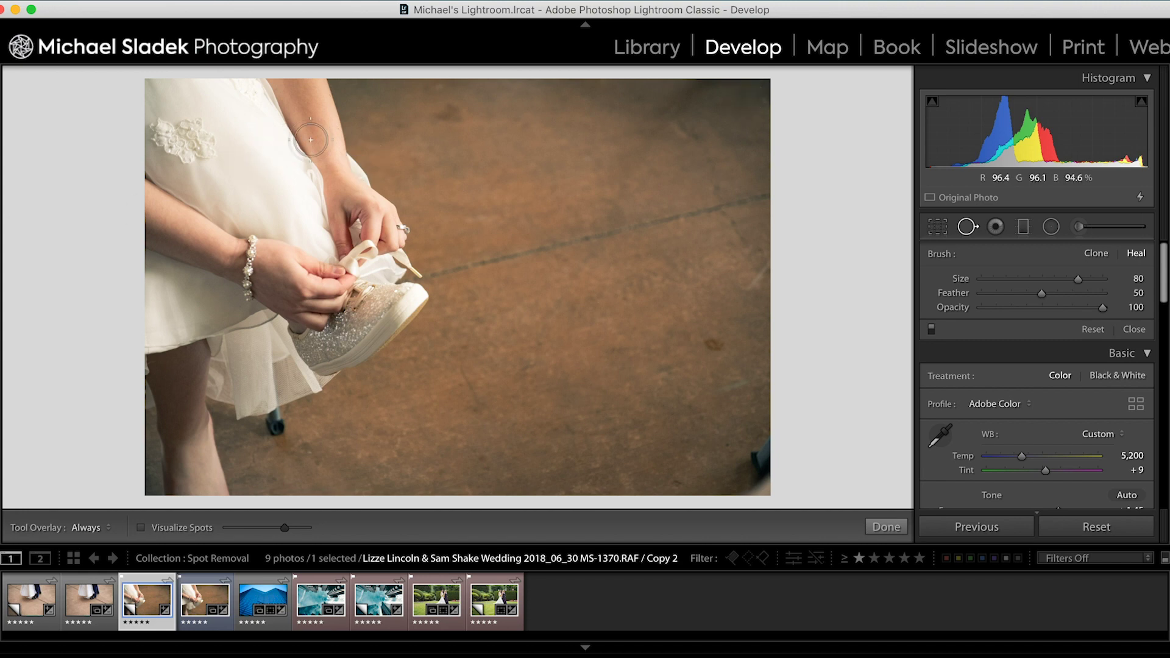
pyautogui.scroll(2, 420, 125)
pyautogui.click(451, 115)
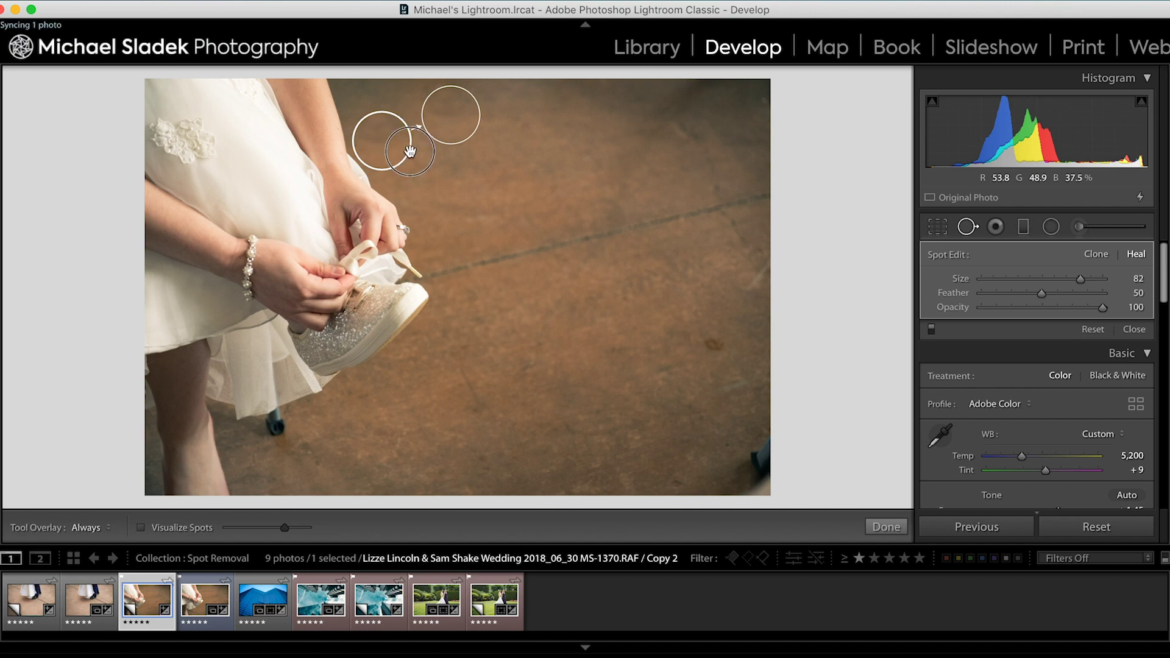
pyautogui.moveTo(409, 150); pyautogui.dragTo(458, 170)
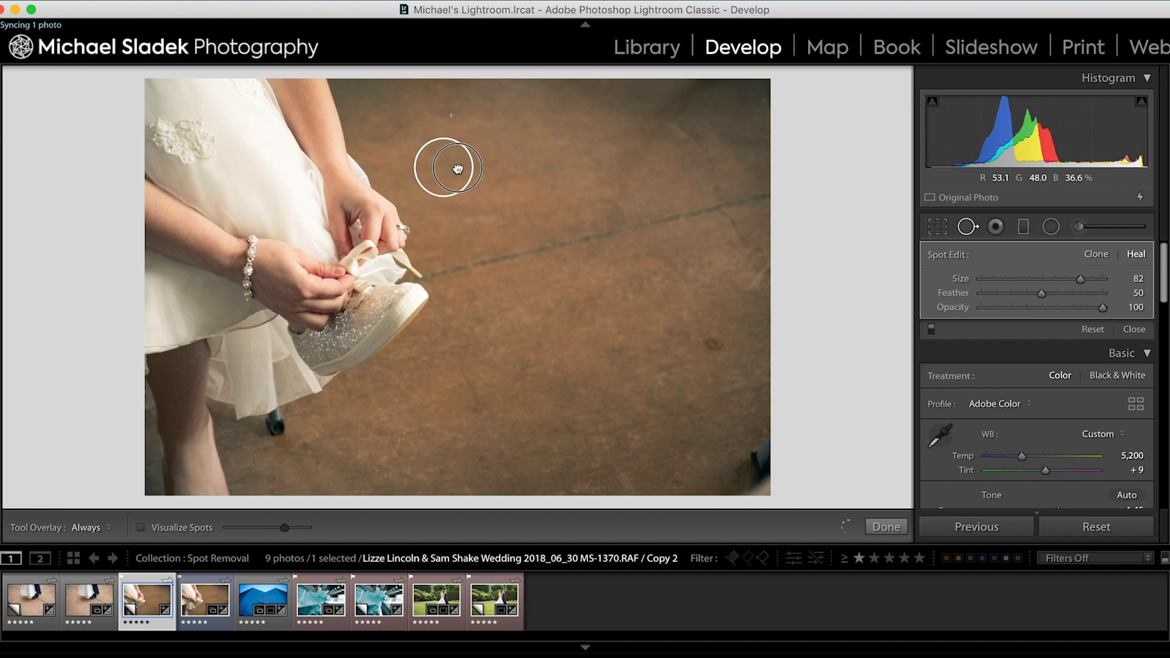
pyautogui.moveTo(458, 169); pyautogui.dragTo(500, 172)
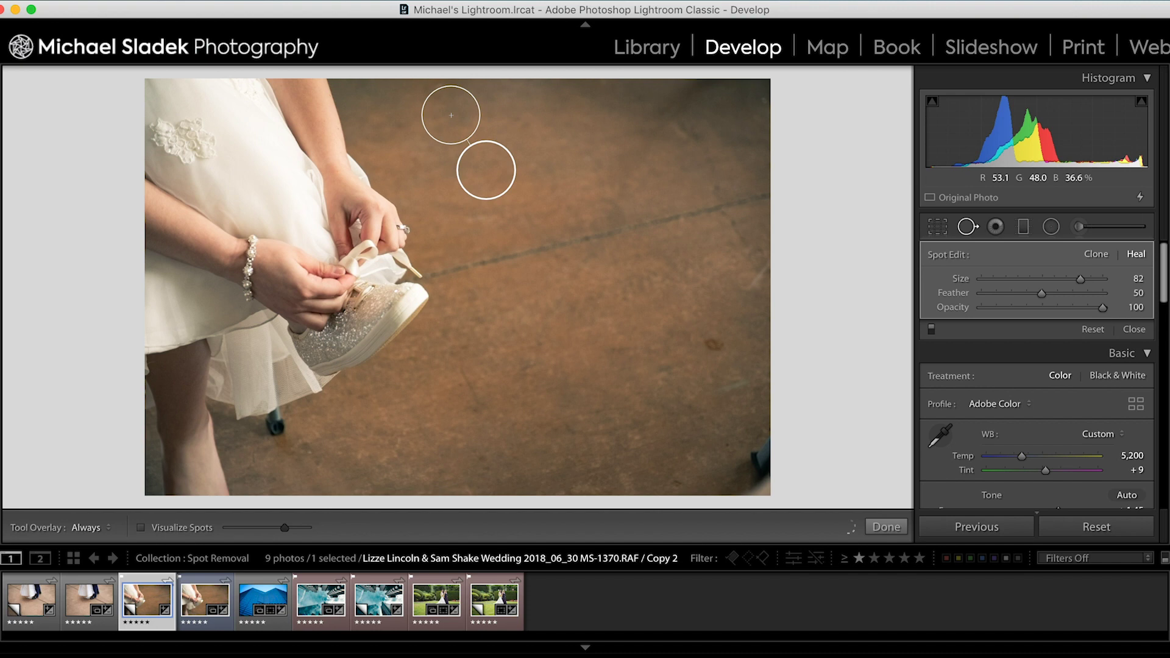
# Heal the dark floor spot in the photo's right part at size 79, sampling from clean floor to its lower left
pyautogui.scroll(-4, 713, 344)
pyautogui.scroll(-1, 711, 343)
pyautogui.click(712, 343)
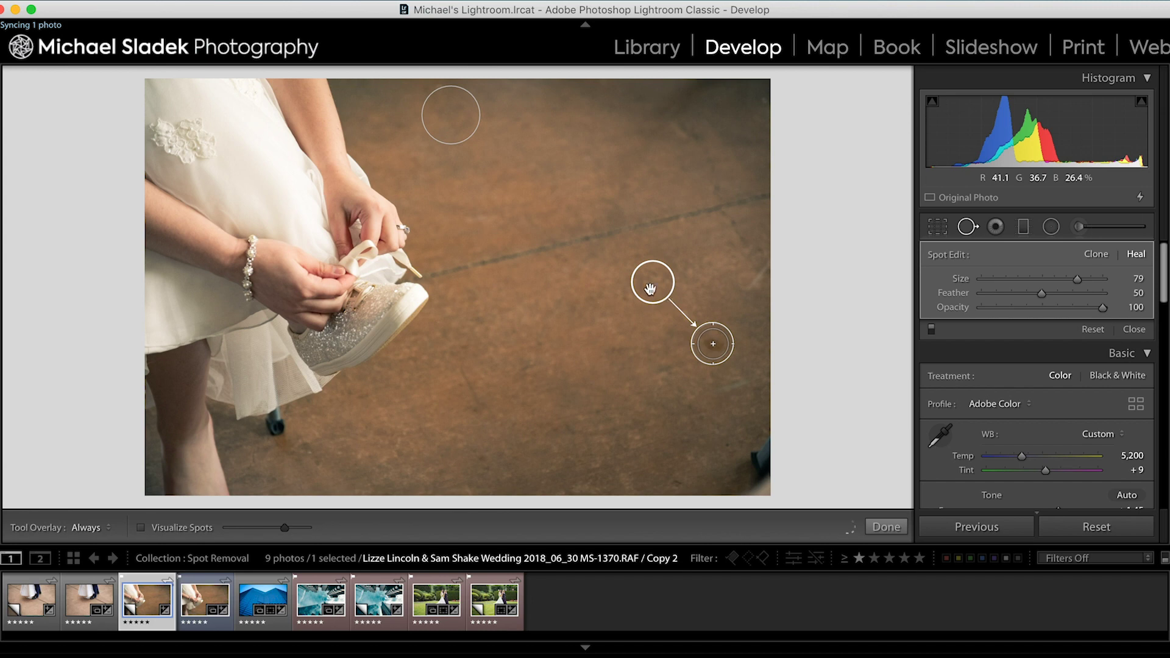
pyautogui.moveTo(619, 357); pyautogui.dragTo(634, 370)
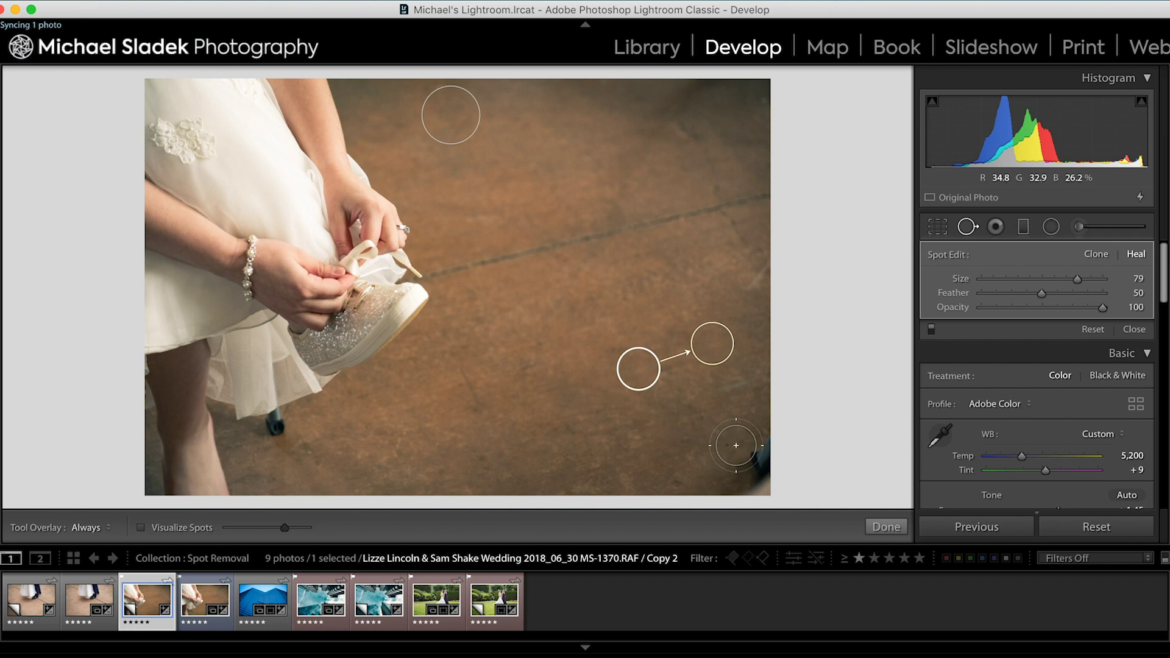
# Heal the dark object at the photo's lower-right corner at size 83, sampling from open floor to its upper left
pyautogui.moveTo(737, 440)
pyautogui.mouseDown()
pyautogui.moveTo(773, 439)
pyautogui.moveTo(769, 488)
pyautogui.moveTo(726, 493)
pyautogui.moveTo(743, 450)
pyautogui.moveTo(757, 456)
pyautogui.moveTo(751, 484)
pyautogui.moveTo(731, 465)
pyautogui.moveTo(769, 480)
pyautogui.moveTo(750, 461)
pyautogui.moveTo(732, 510)
pyautogui.moveTo(732, 456)
pyautogui.moveTo(769, 446)
pyautogui.moveTo(766, 495)
pyautogui.moveTo(764, 454)
pyautogui.mouseUp()
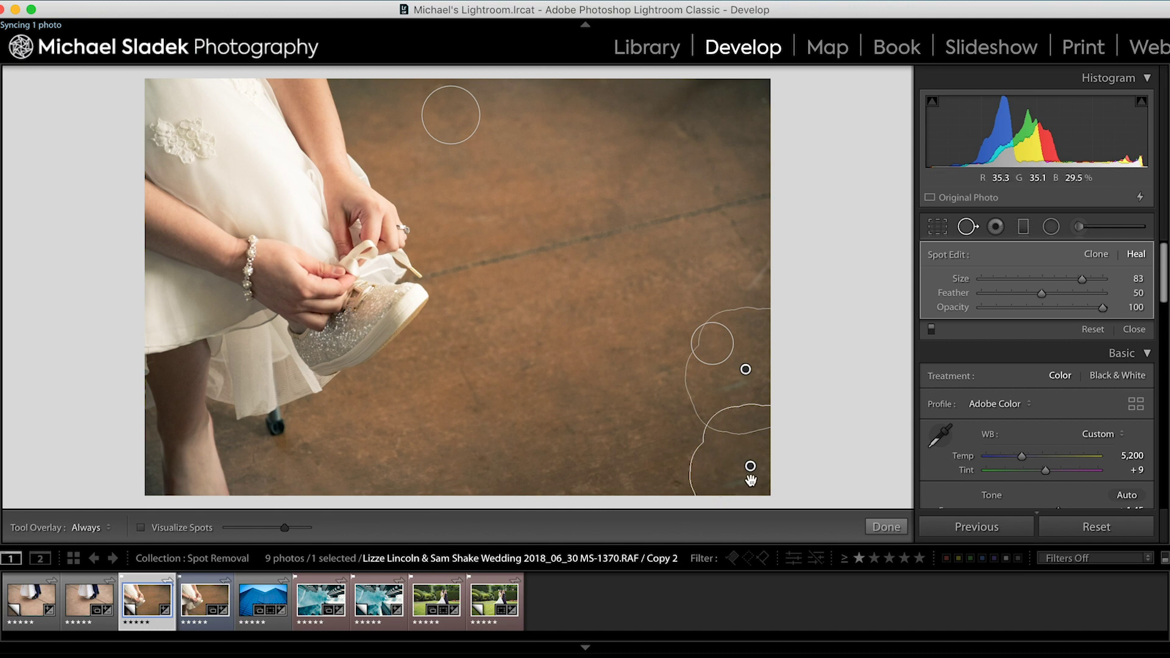
pyautogui.moveTo(744, 368); pyautogui.dragTo(575, 393)
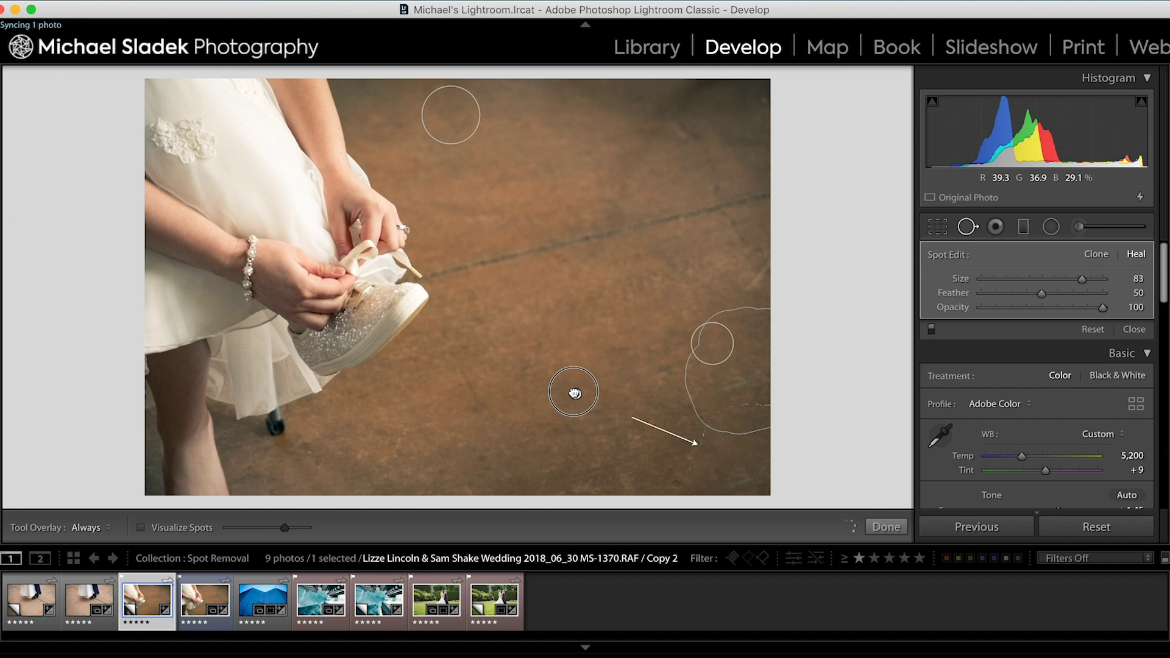
pyautogui.moveTo(575, 393); pyautogui.dragTo(574, 393)
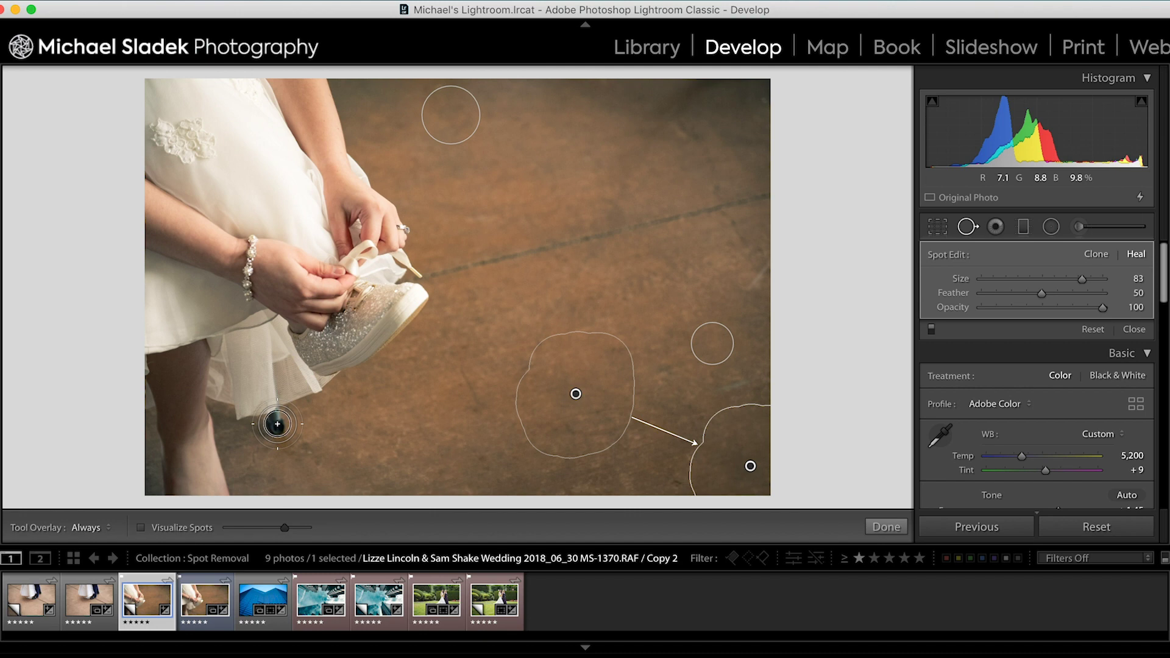
# Try to heal the dark chair foot below the dress hem at size 81 and feather 50, sampling from floor just beside it
pyautogui.click(277, 423)
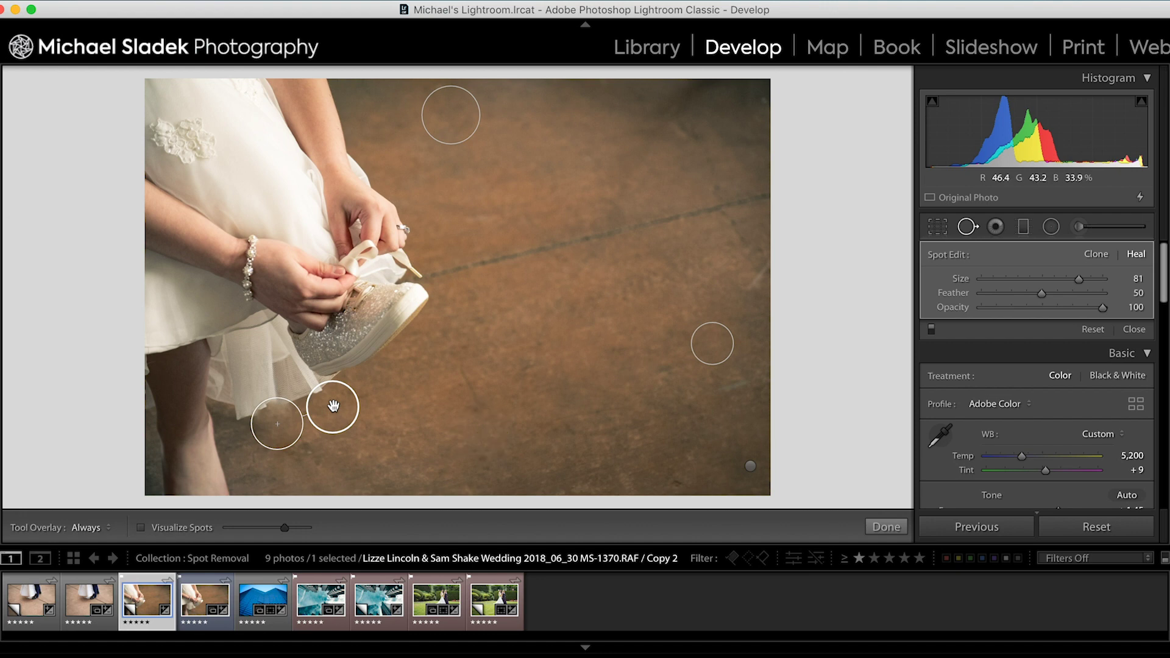
pyautogui.moveTo(334, 407); pyautogui.dragTo(313, 413)
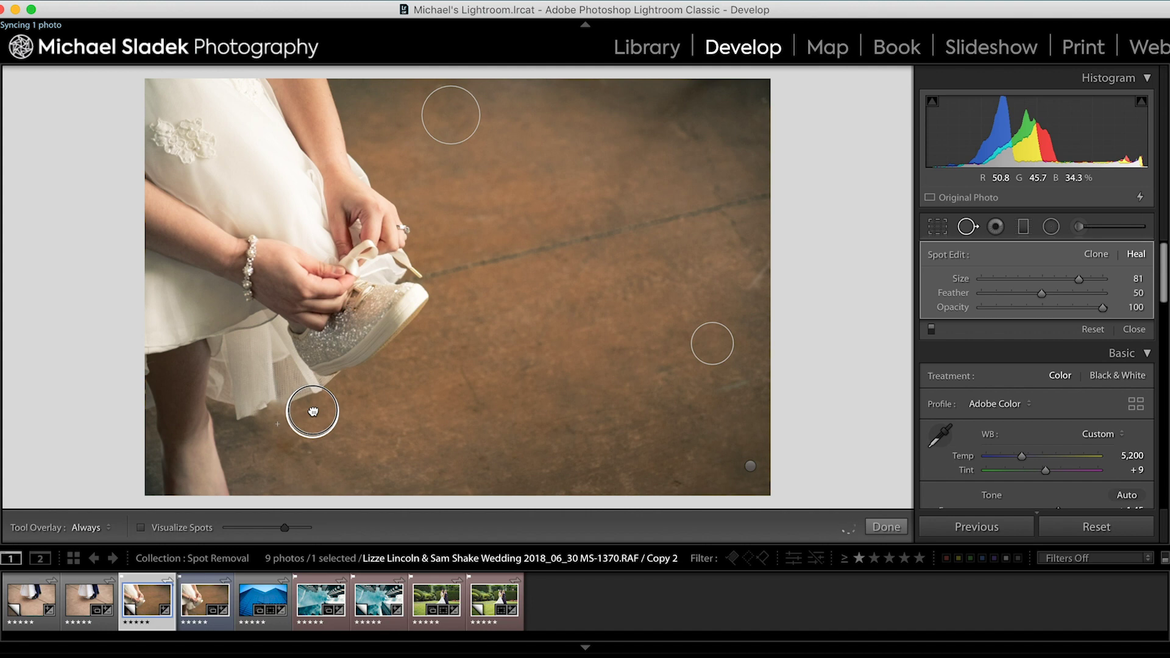
pyautogui.moveTo(313, 411); pyautogui.dragTo(305, 413)
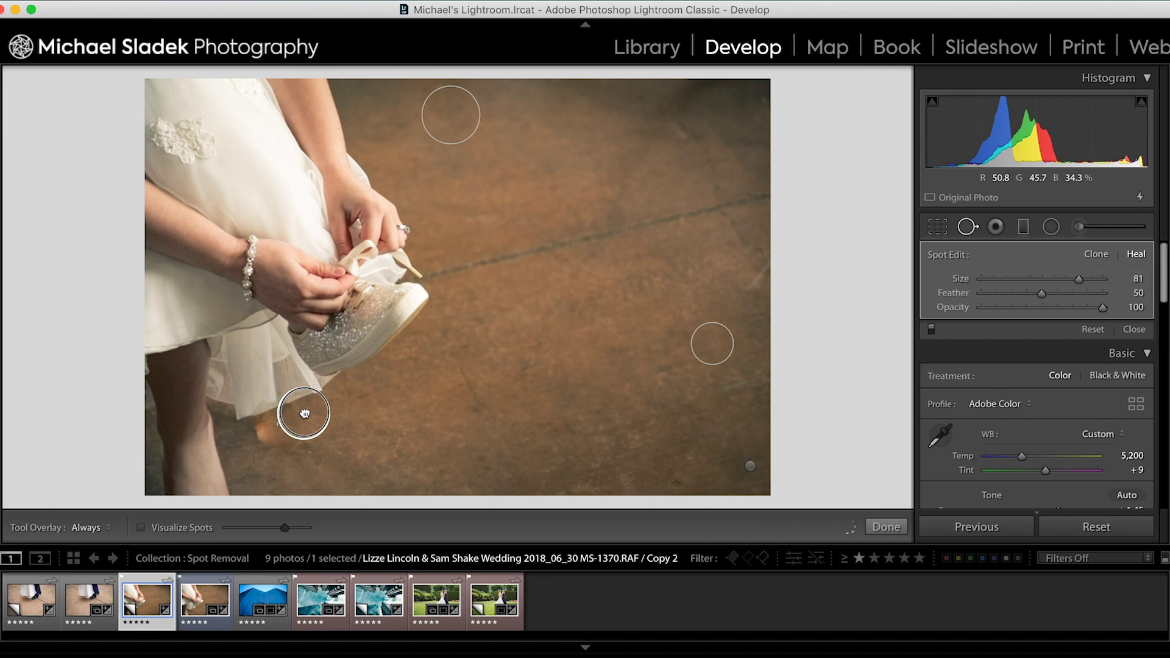
pyautogui.moveTo(305, 414); pyautogui.dragTo(306, 415)
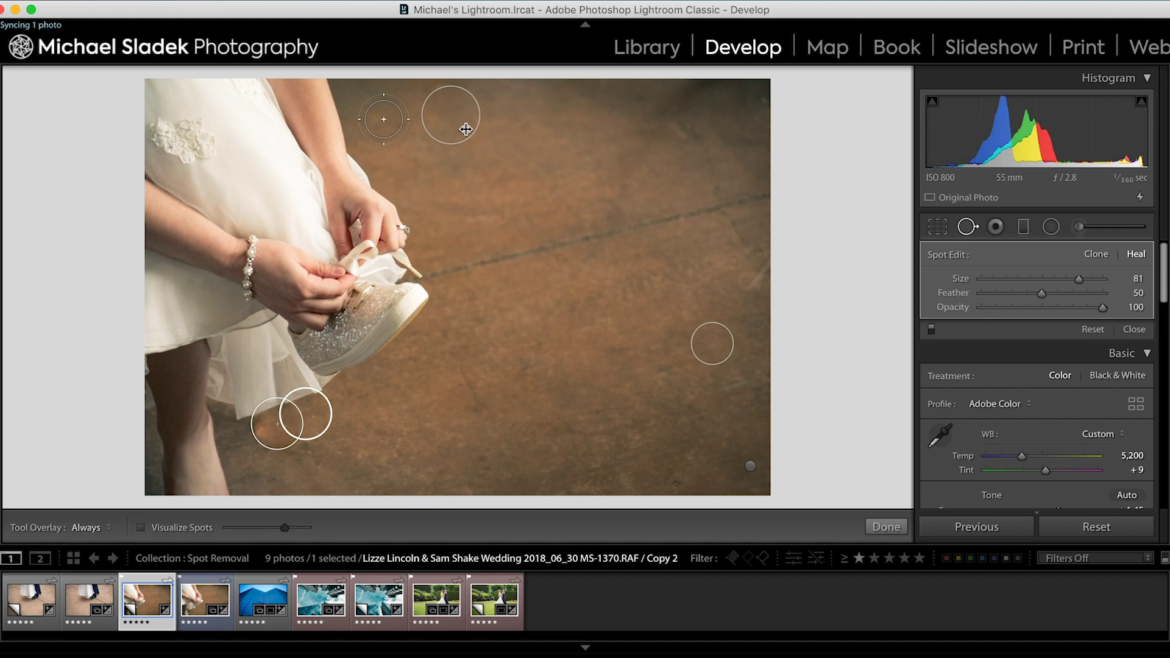
# Delete the heal spot covering the chair foot below the dress hem
pyautogui.click(480, 116)
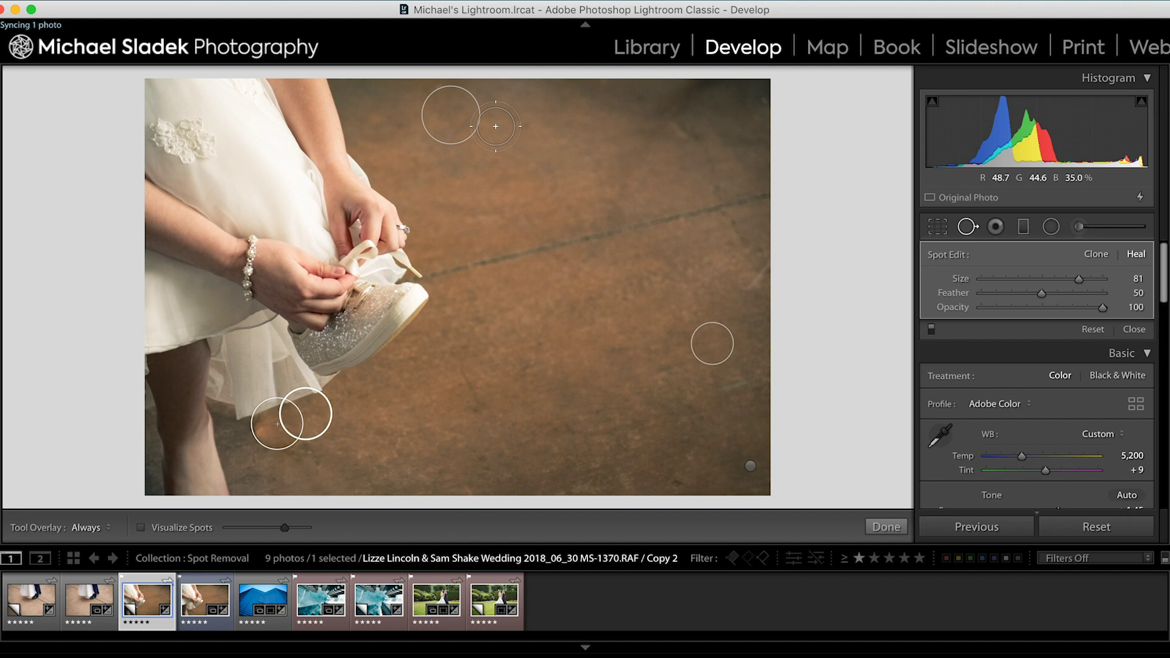
pyautogui.click(730, 446)
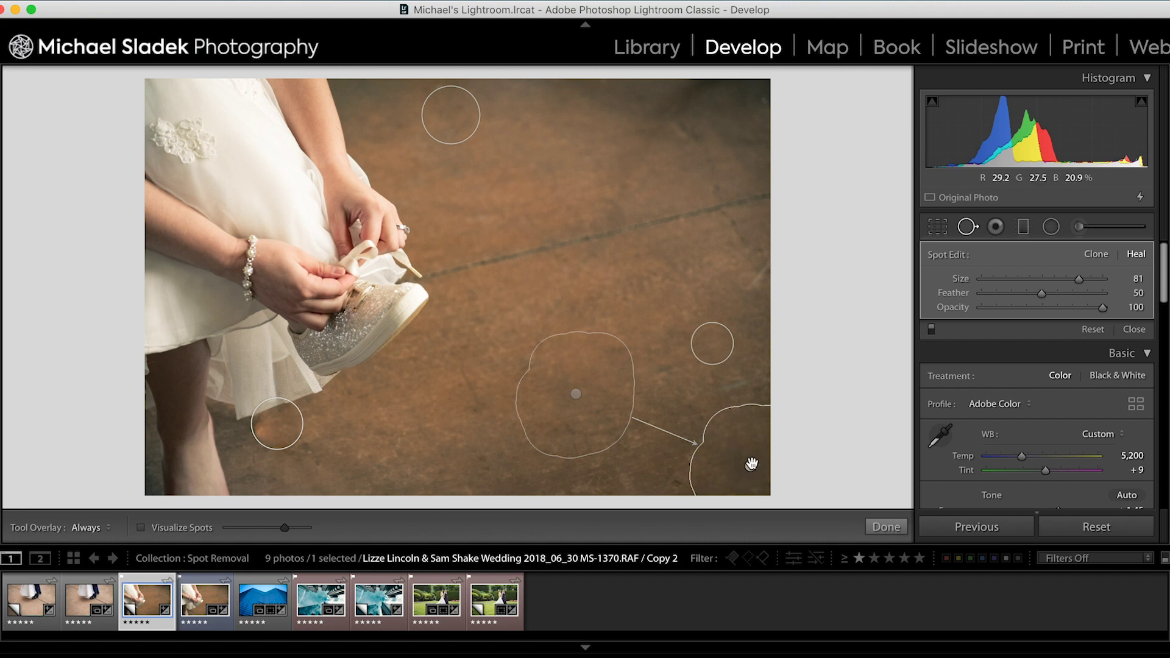
pyautogui.click(728, 390)
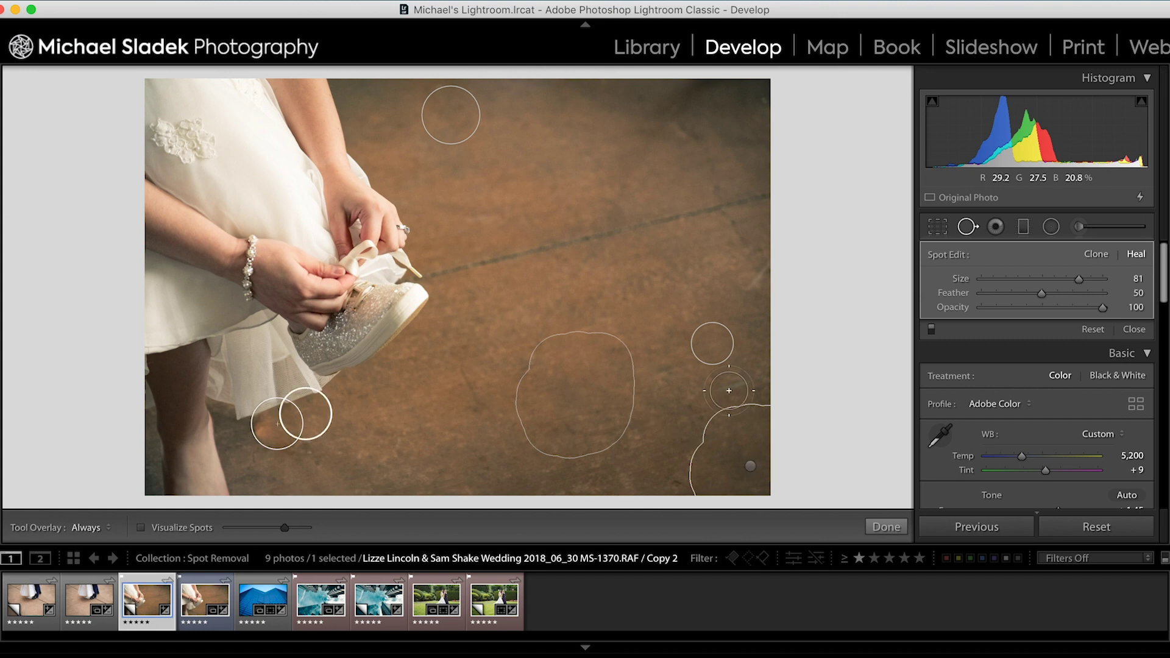
pyautogui.press('super+z')
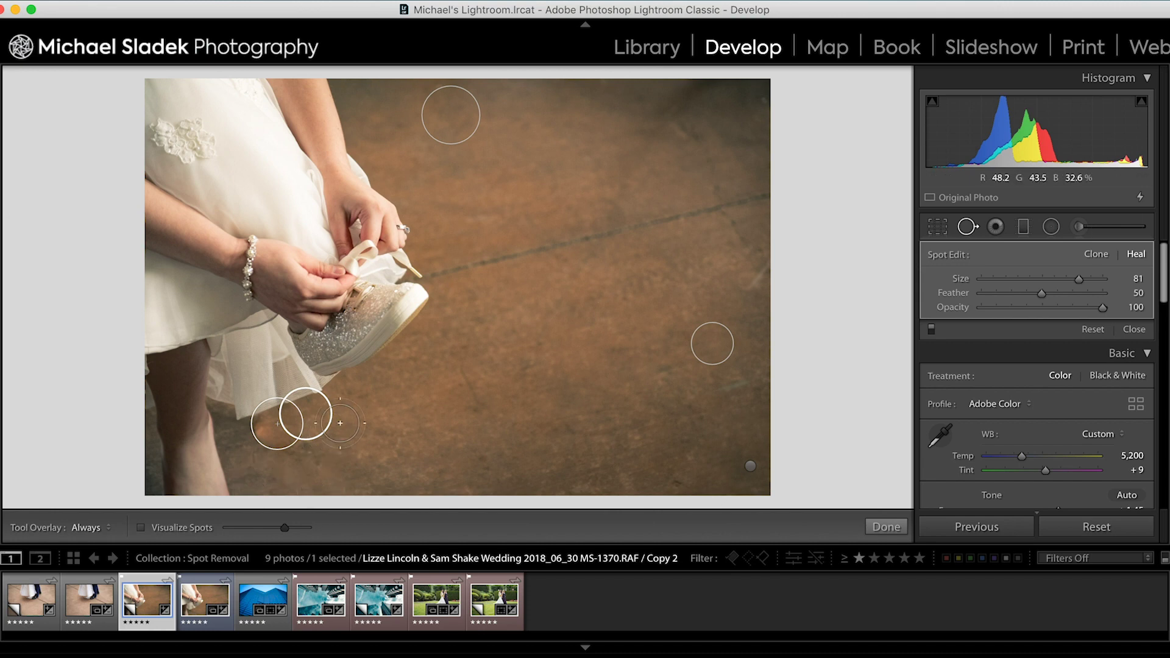
pyautogui.click(320, 414)
pyautogui.press('Delete')
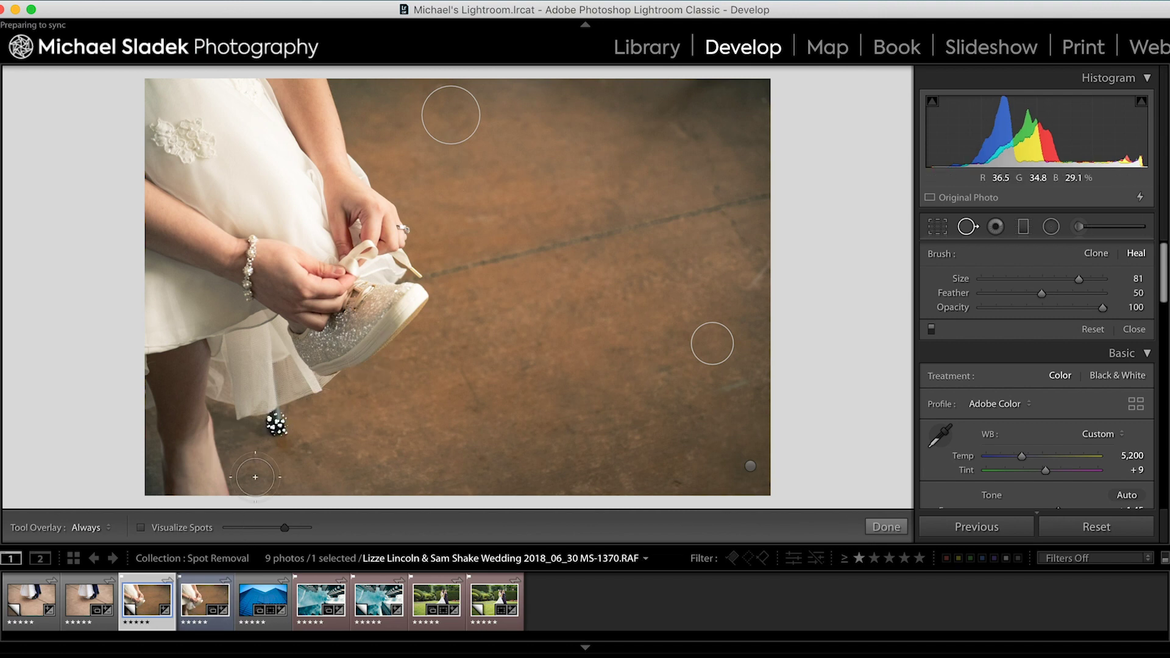
# Set the Heal brush to size 77 with a feather of 37
pyautogui.scroll(-1, 264, 435)
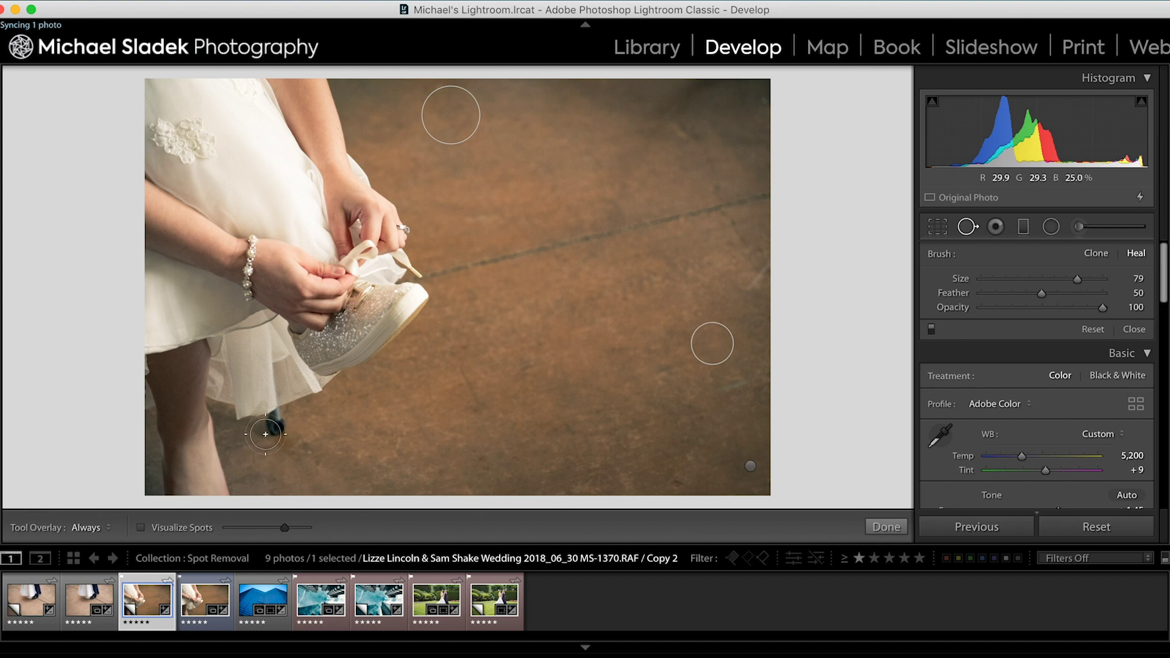
pyautogui.scroll(-1, 274, 429)
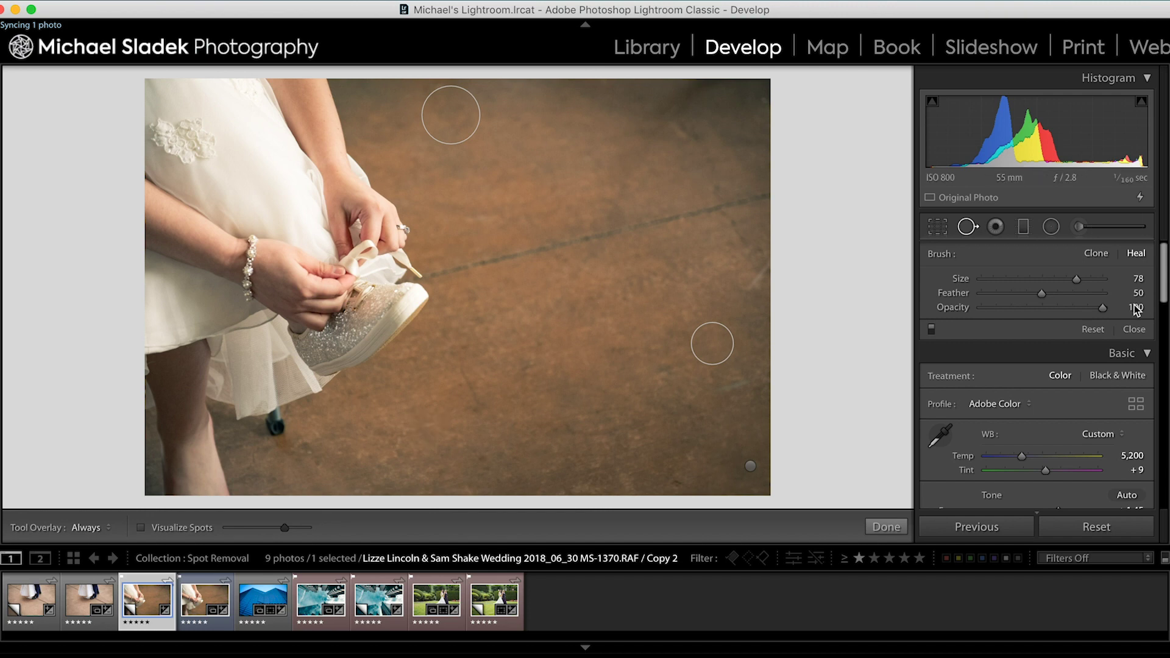
pyautogui.moveTo(1043, 294); pyautogui.dragTo(1026, 294)
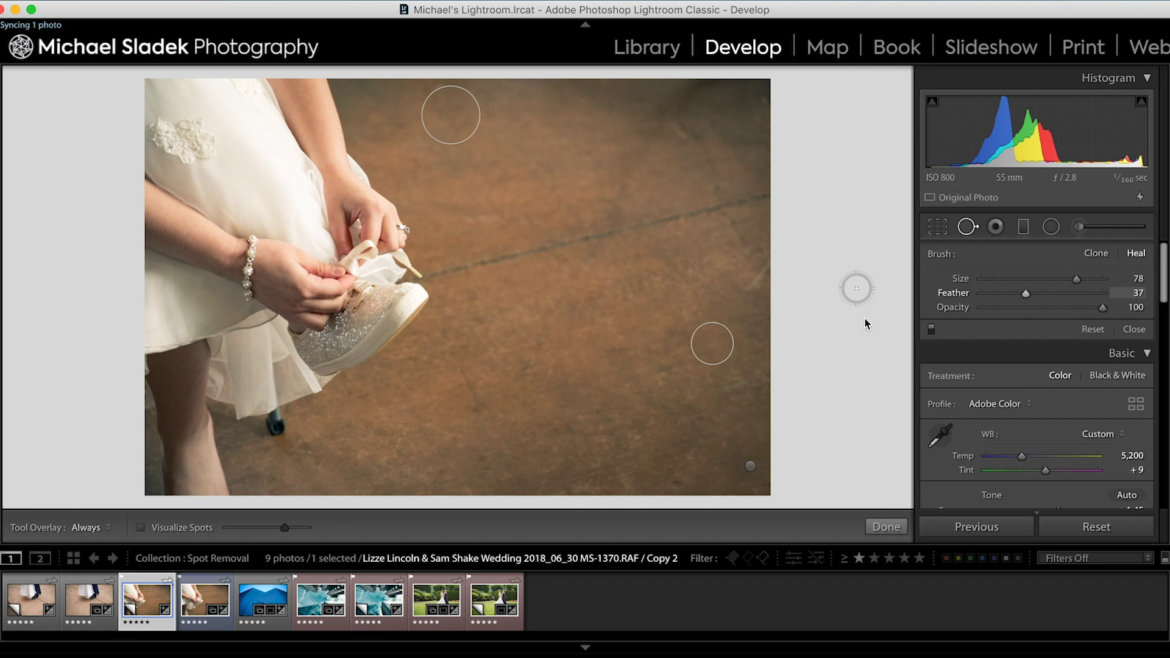
pyautogui.scroll(-1, 274, 429)
# Try to heal the chair foot with a short brush stroke at size 77, and delete that correction
pyautogui.click(275, 429)
pyautogui.moveTo(275, 429)
pyautogui.mouseDown()
pyautogui.moveTo(269, 410)
pyautogui.moveTo(264, 432)
pyautogui.moveTo(308, 413)
pyautogui.moveTo(270, 424)
pyautogui.mouseUp()
pyautogui.click(316, 429)
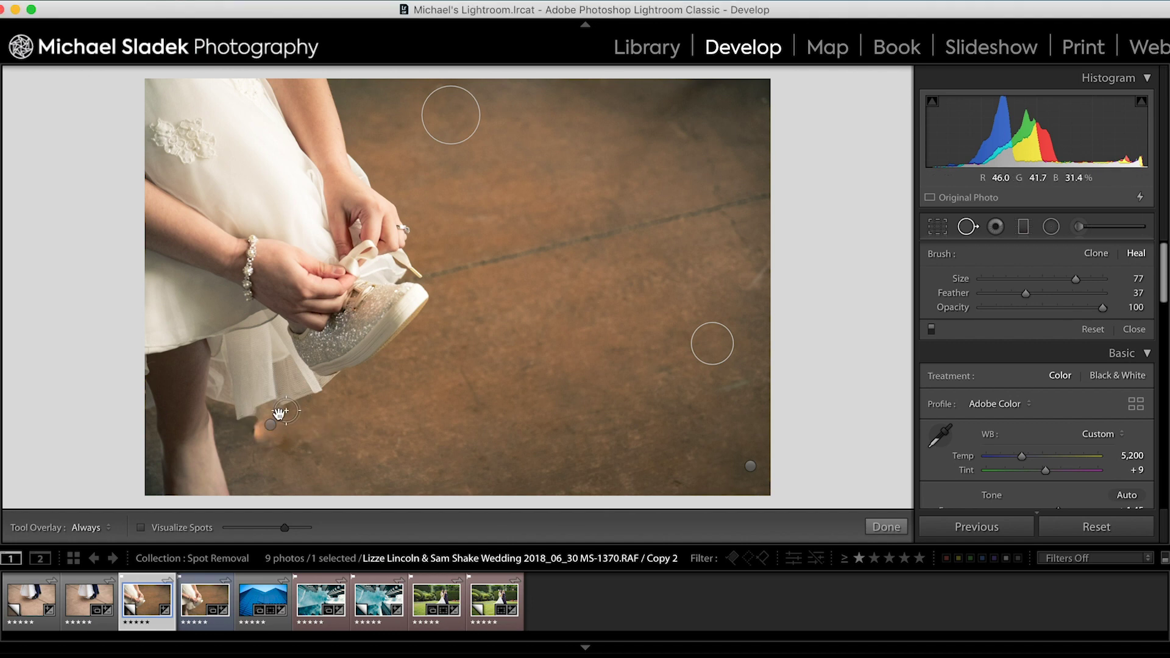
pyautogui.click(270, 424)
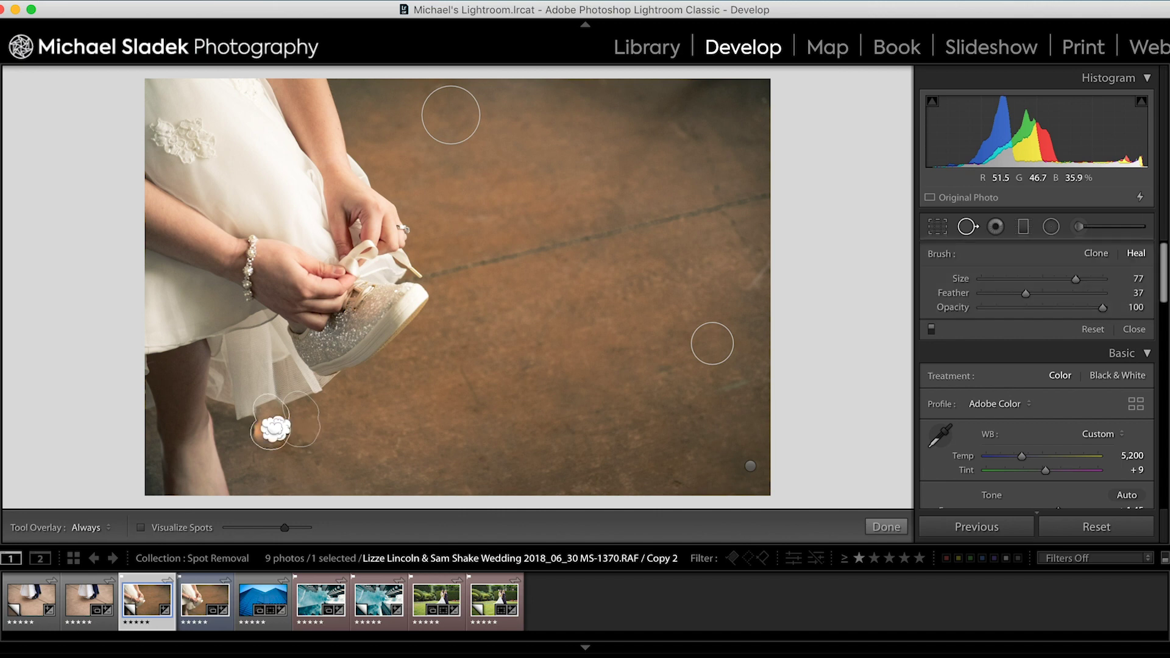
pyautogui.keyDown('alt'); pyautogui.click(271, 424); pyautogui.keyUp('alt')
# Heal the chair foot with a size 80 spot, sampling from floor just to its right, and close Spot Removal
pyautogui.scroll(2, 279, 426)
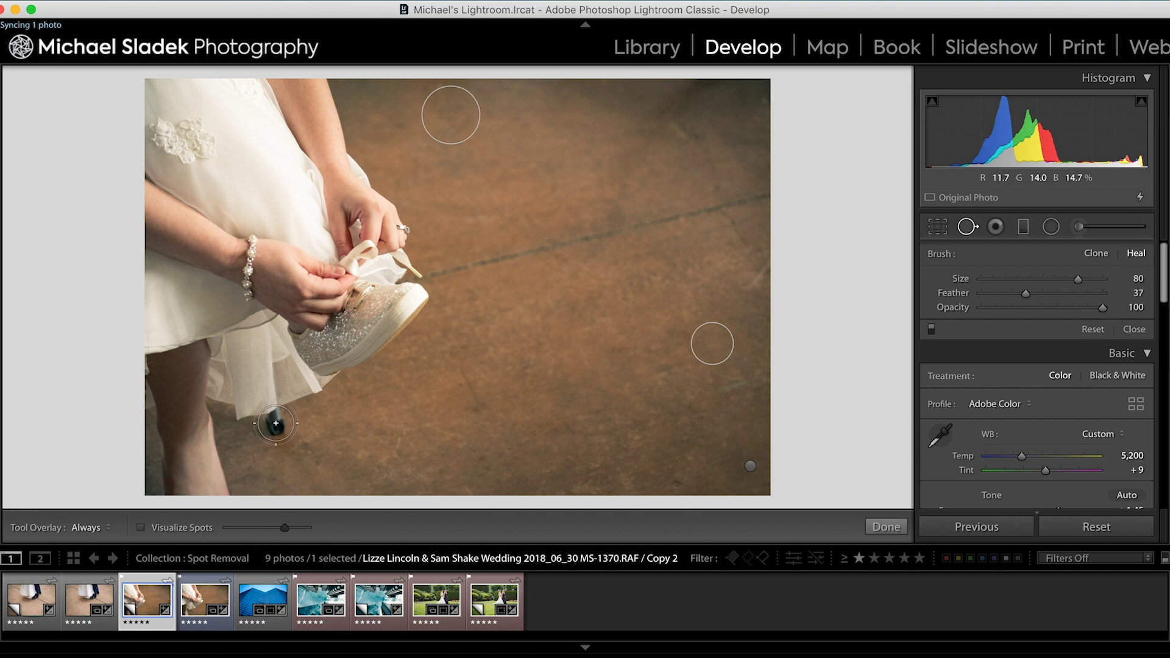
pyautogui.click(276, 422)
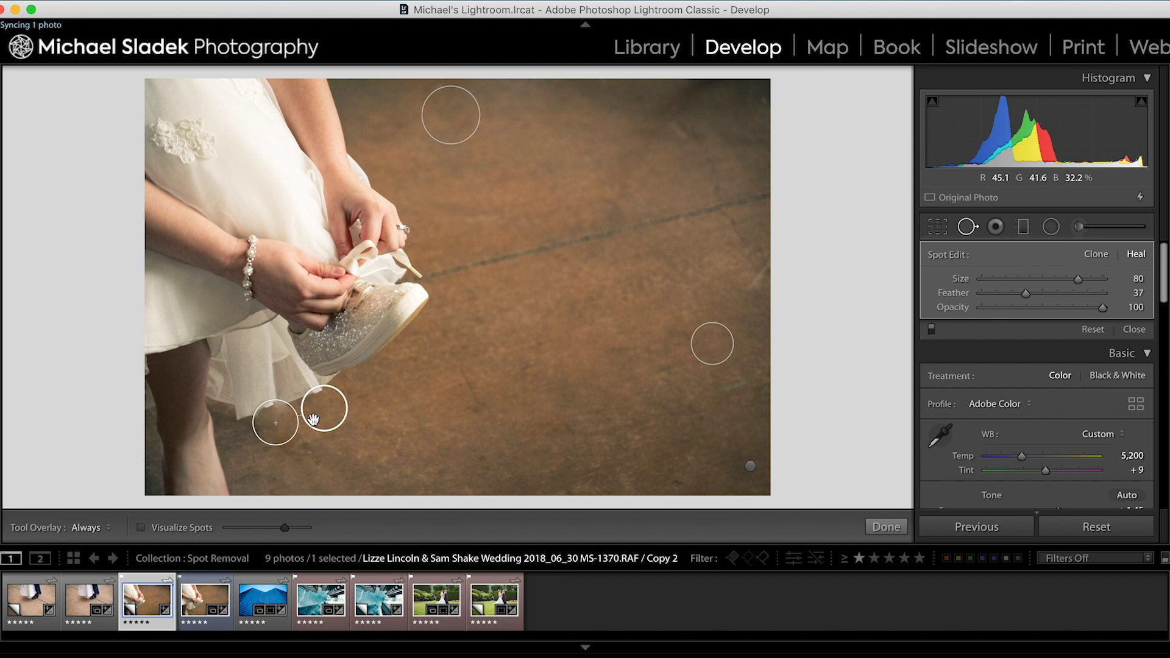
pyautogui.moveTo(327, 410); pyautogui.dragTo(307, 413)
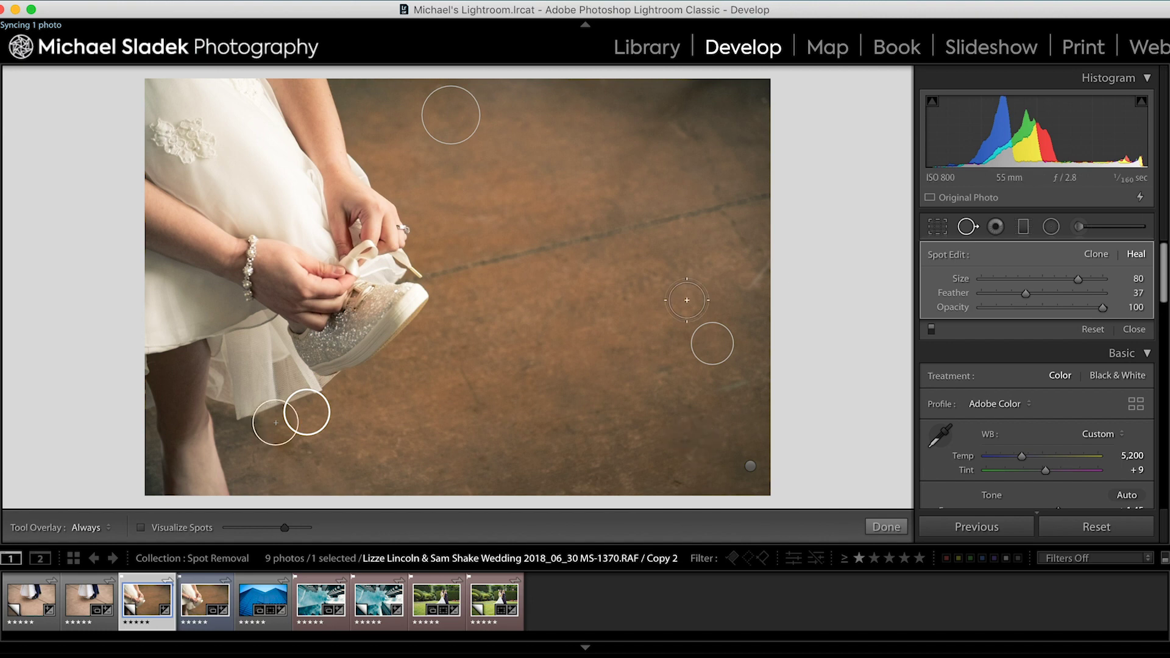
pyautogui.click(886, 527)
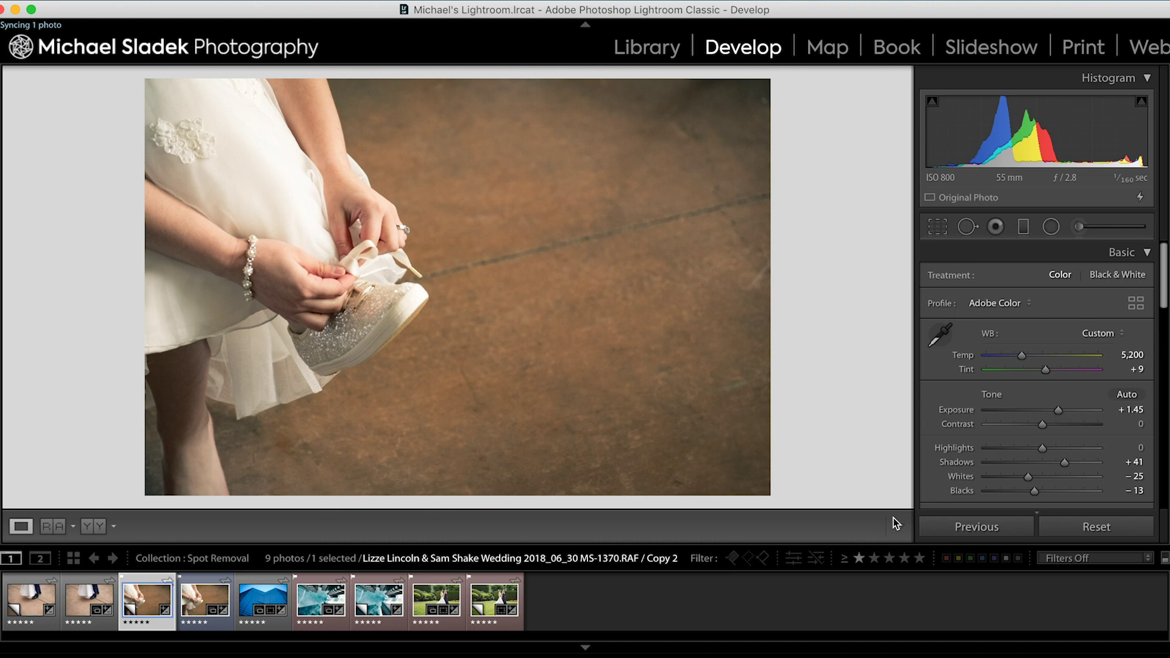
# Compare the shoe-tying photo with its spot corrections turned off and on
pyautogui.press('\\')
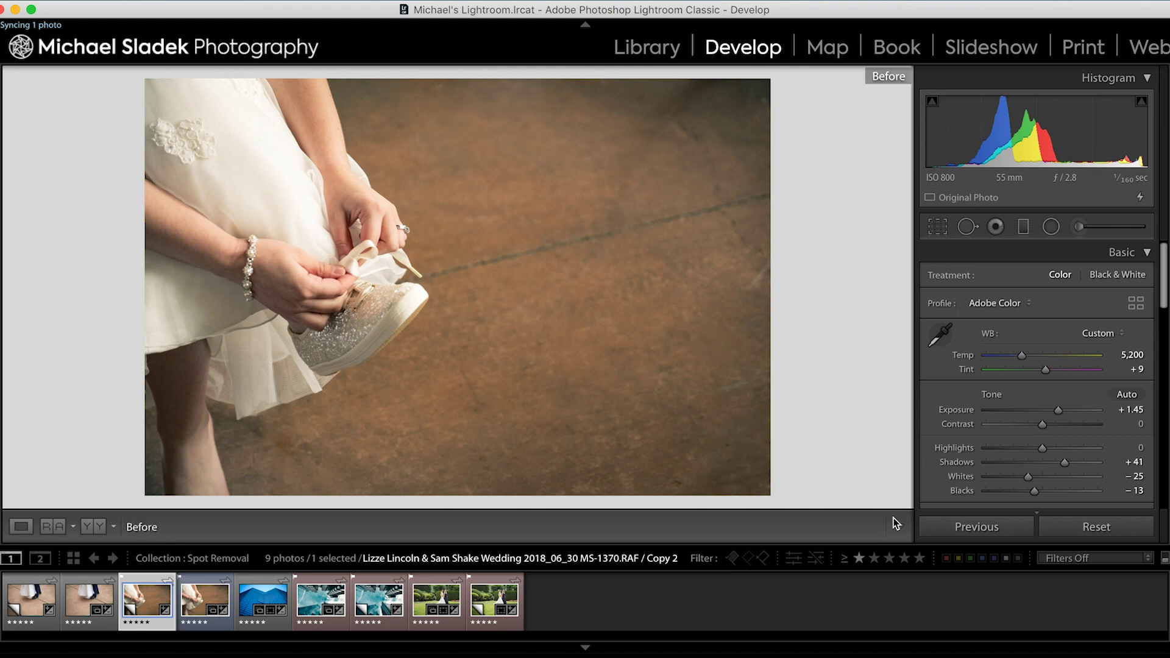
pyautogui.press('q')
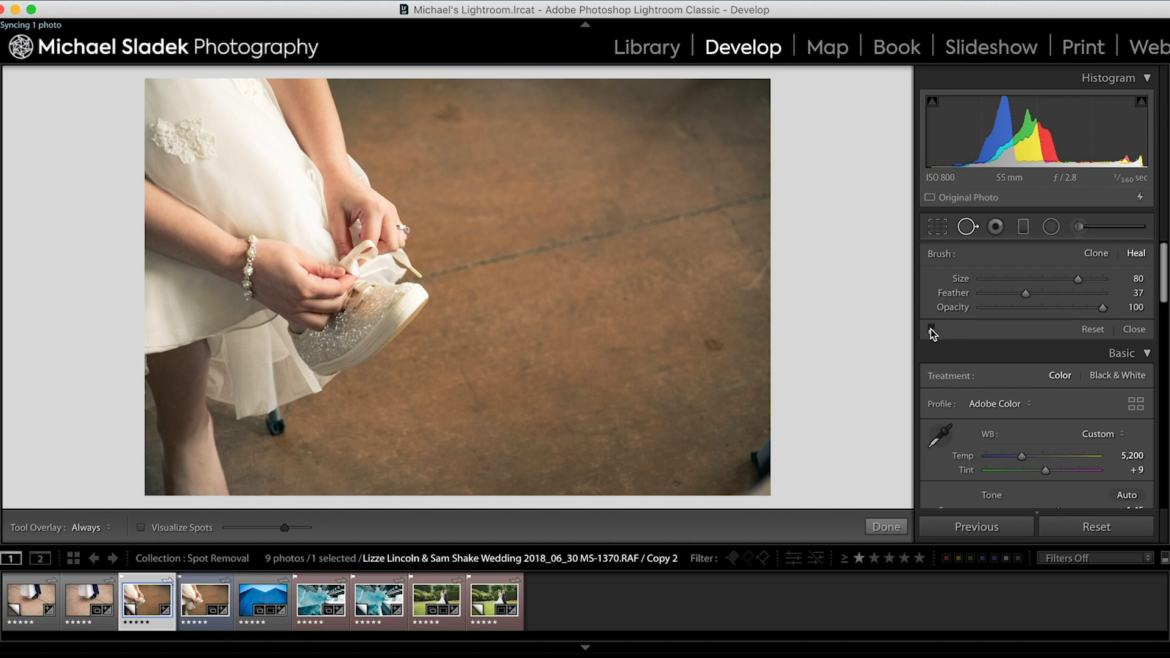
pyautogui.click(930, 330)
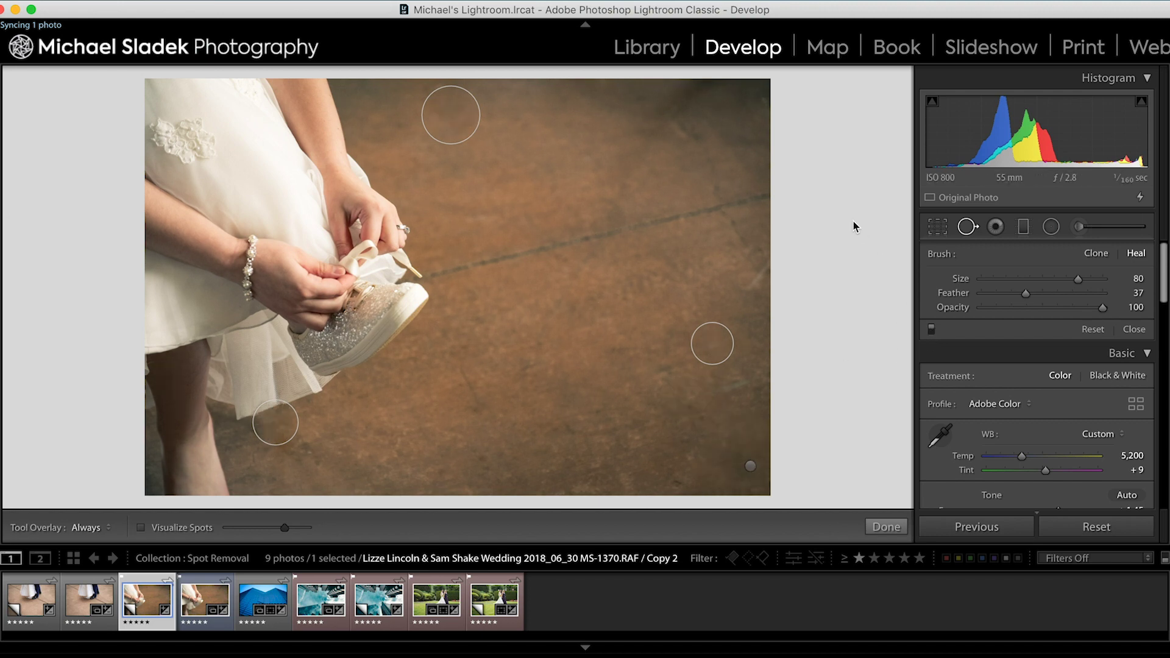
pyautogui.press('q')
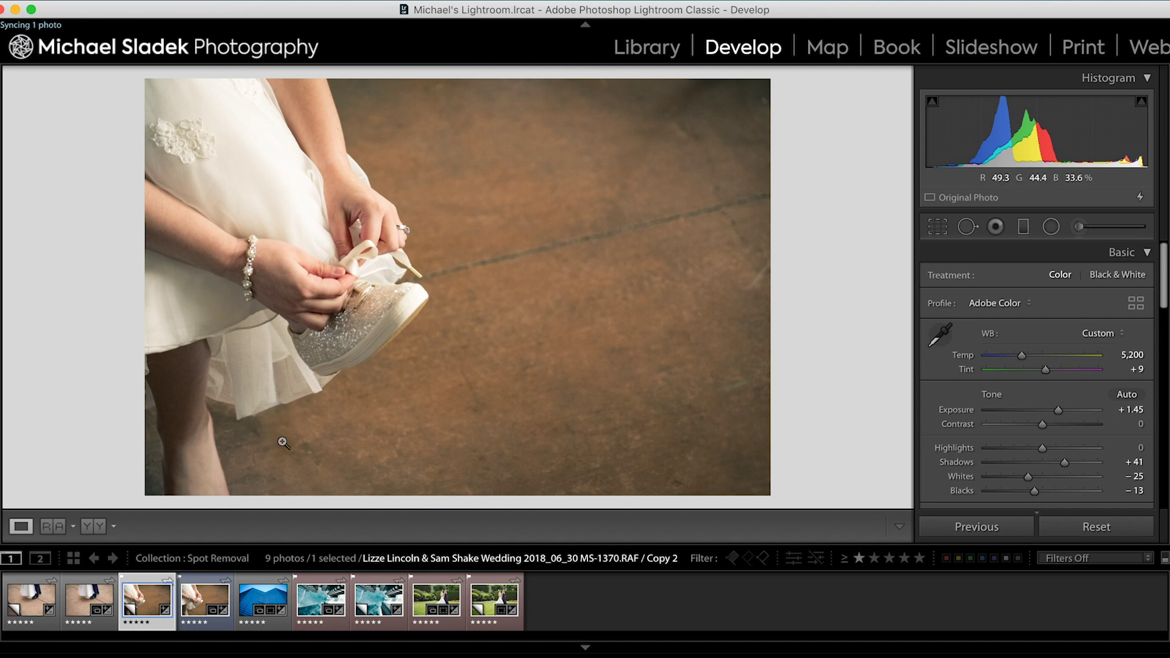
# In the blue glass building photo, brush a Heal stroke along the open window at size 78 and feather 37
pyautogui.click(262, 592)
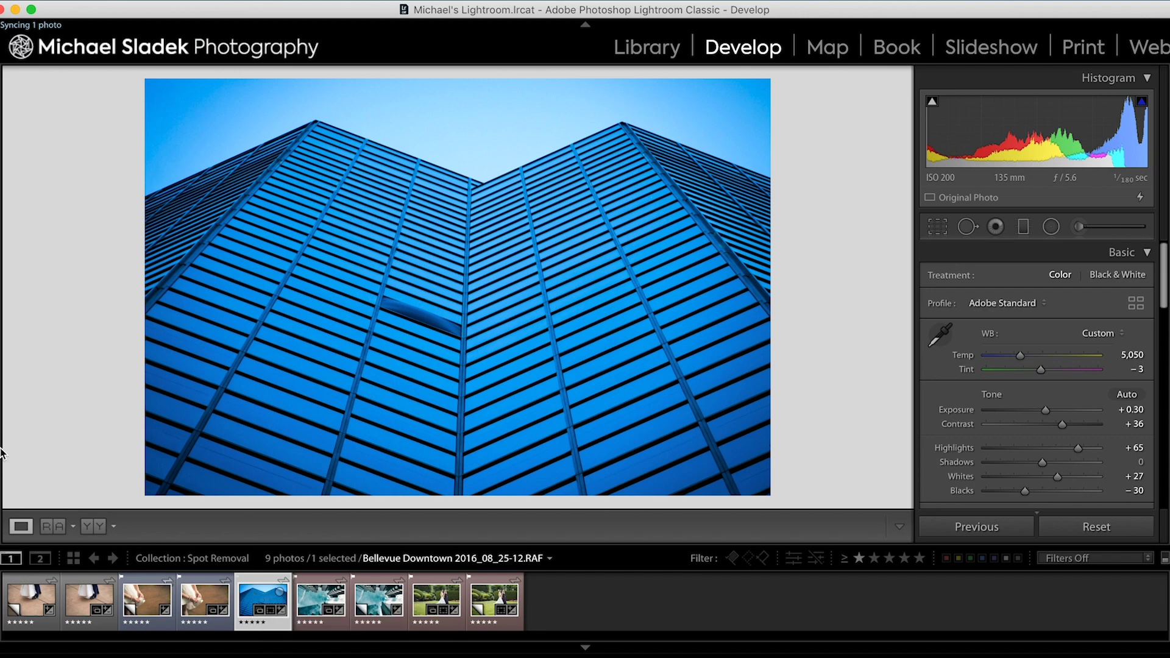
pyautogui.click(967, 227)
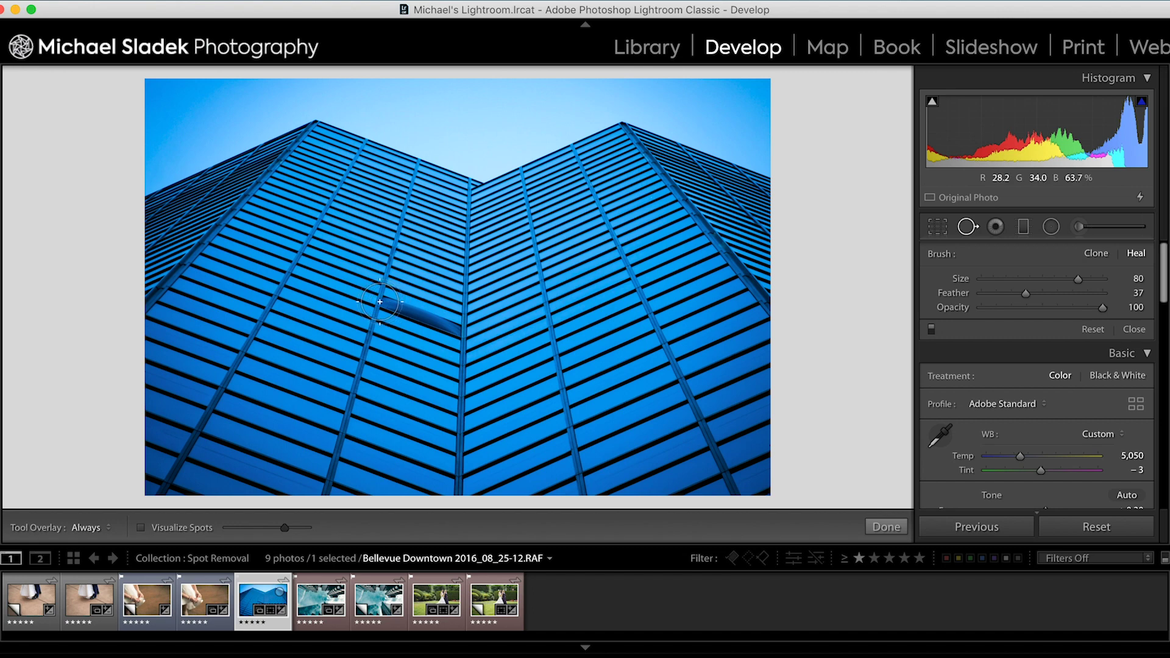
pyautogui.scroll(-1, 379, 301)
pyautogui.scroll(-1, 385, 302)
pyautogui.moveTo(384, 302); pyautogui.dragTo(452, 330)
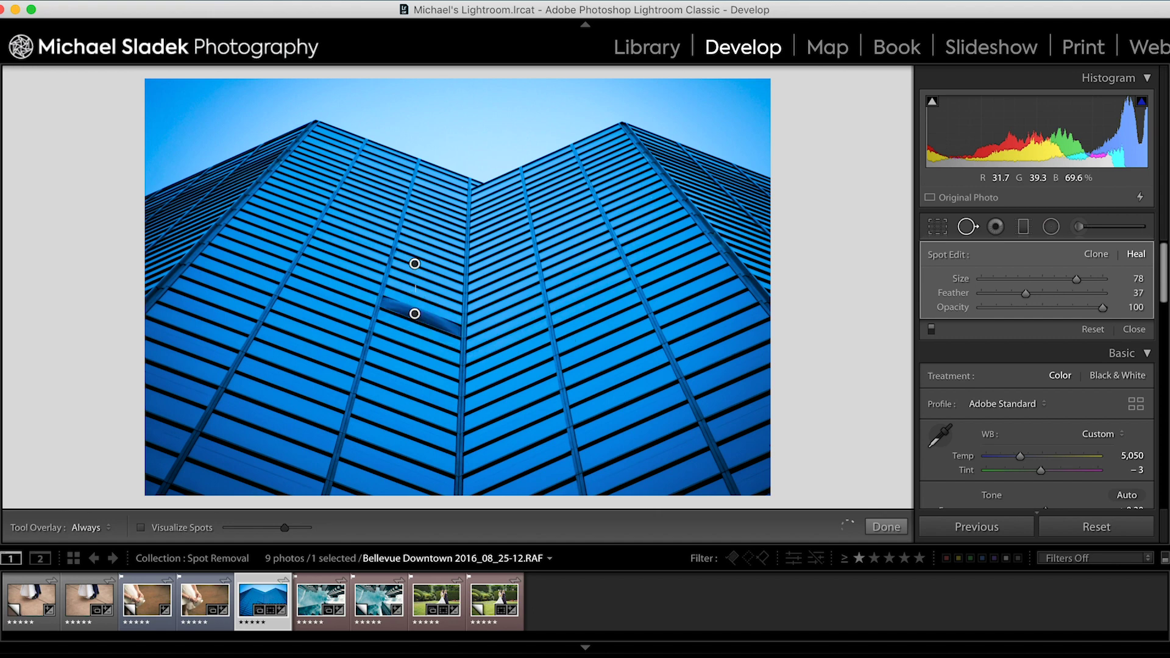
# Move the open window's sample source to the matching window row on its upper left, aligning the building's lines
pyautogui.moveTo(415, 262); pyautogui.dragTo(411, 261)
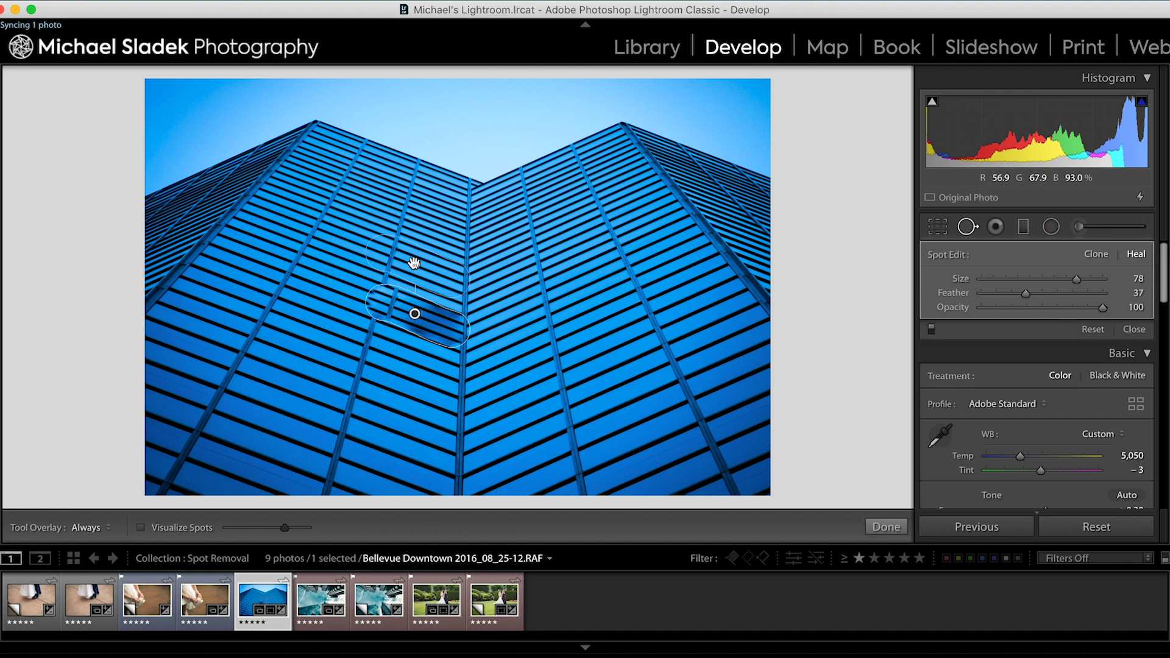
pyautogui.press('BackSpace')
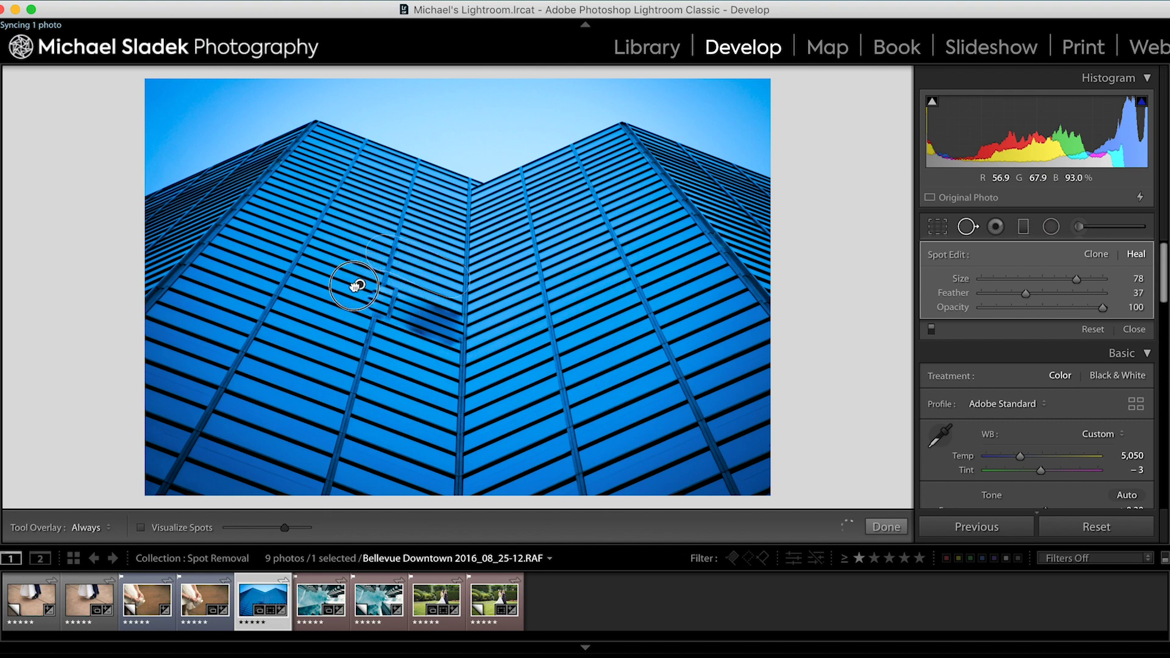
pyautogui.press('super+z')
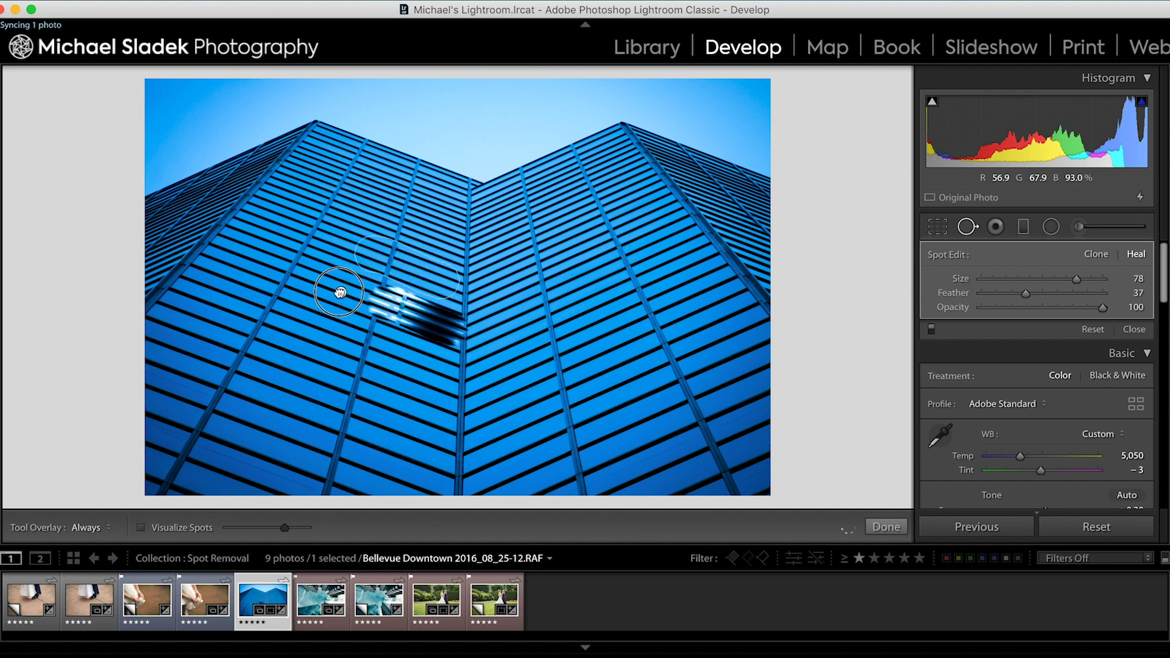
pyautogui.press('/')
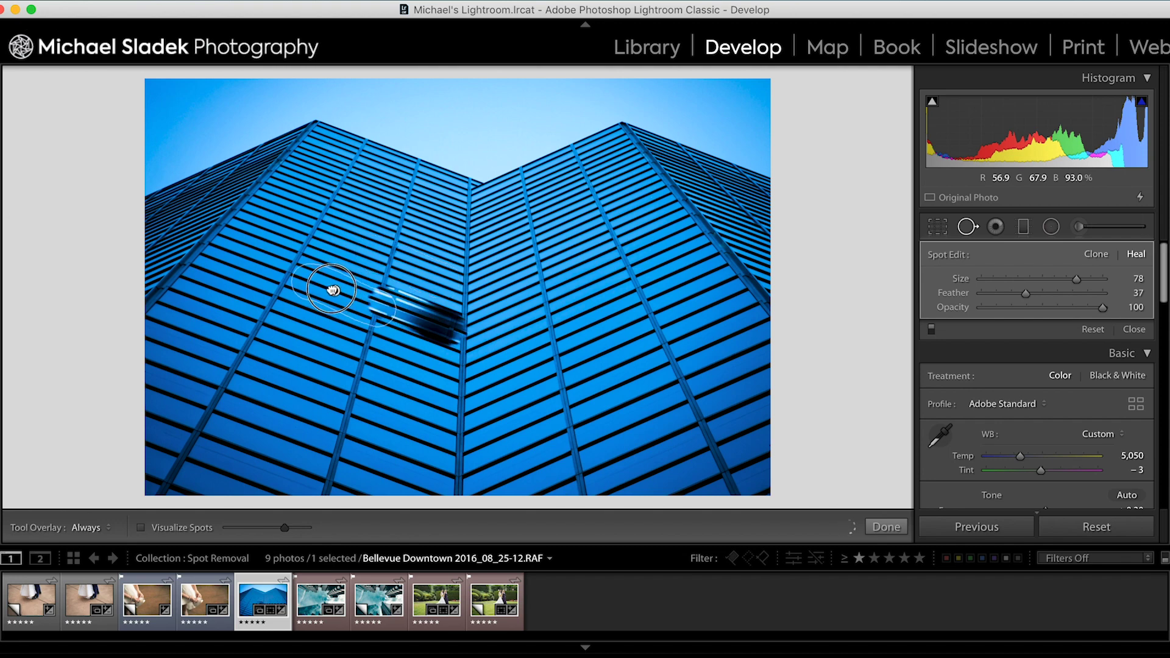
pyautogui.moveTo(329, 289); pyautogui.dragTo(315, 277)
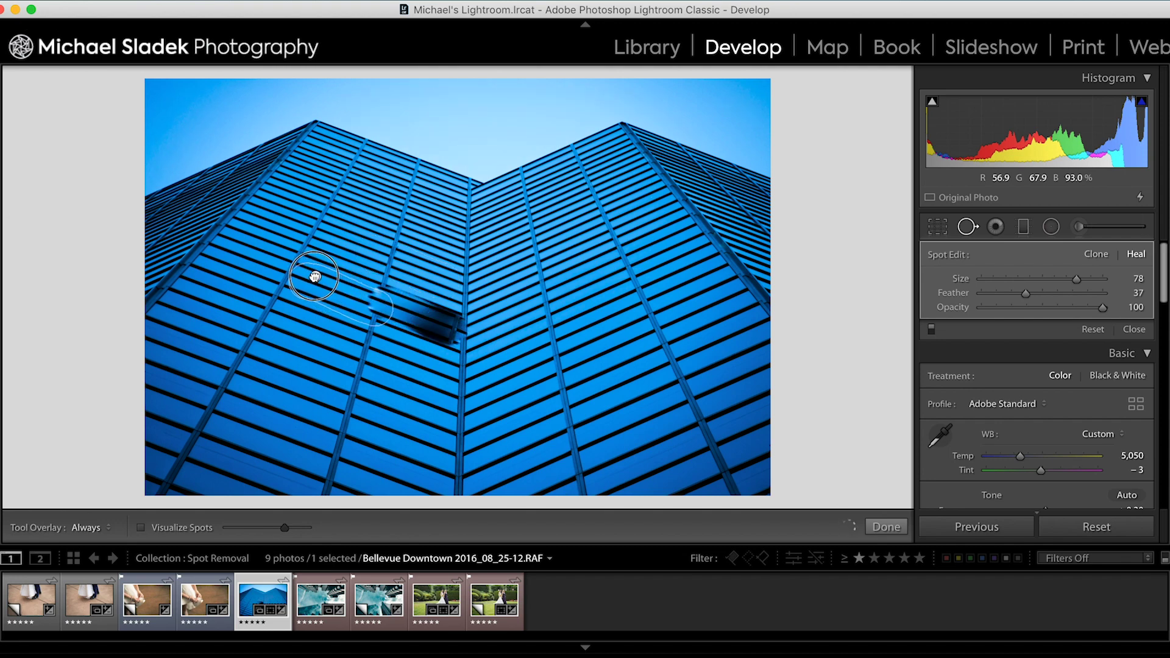
pyautogui.moveTo(315, 277); pyautogui.dragTo(317, 277)
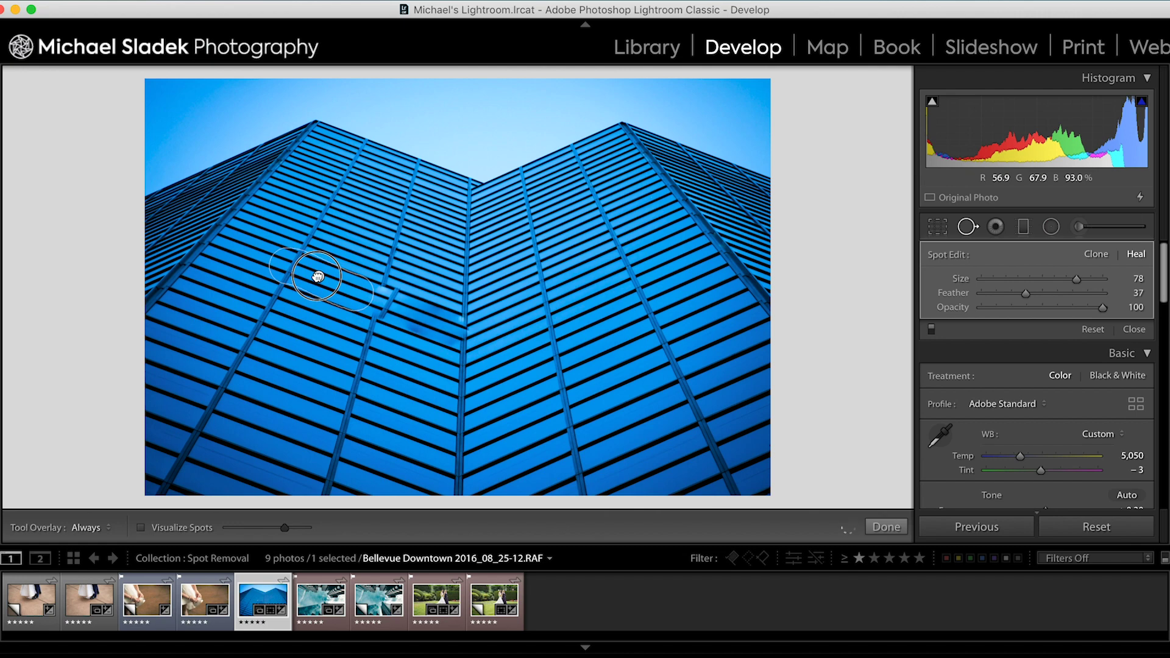
pyautogui.click(318, 277)
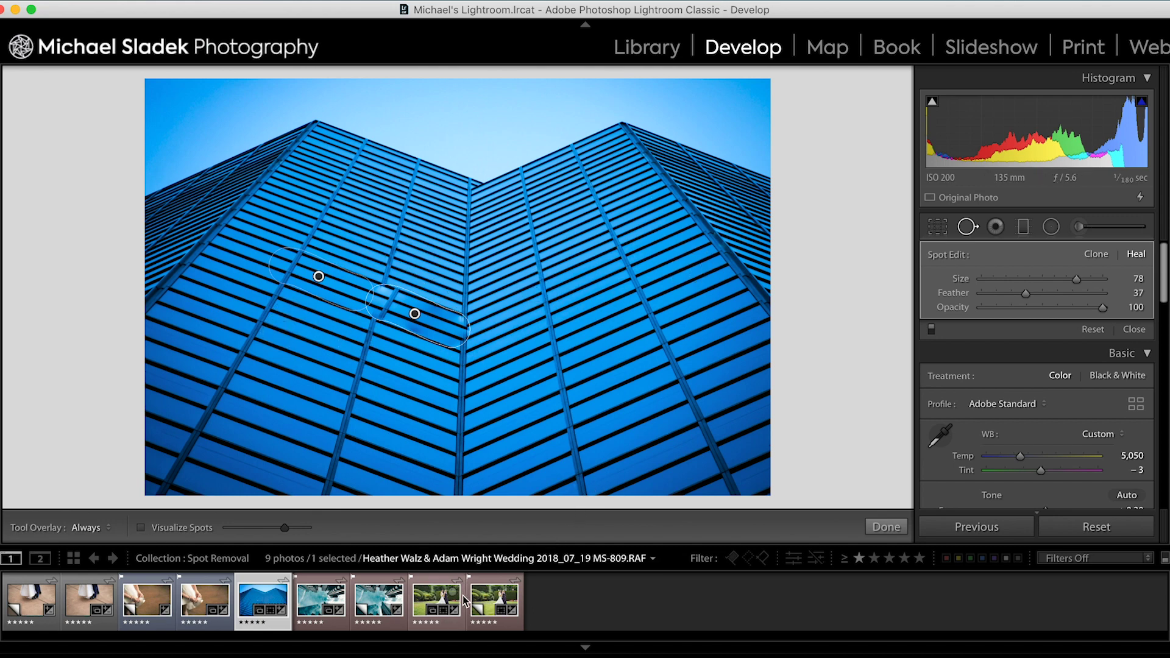
# In the garden photo of the bride, heal the red round sign with a size 81 spot, sampling the hedge top just to its left
pyautogui.click(492, 600)
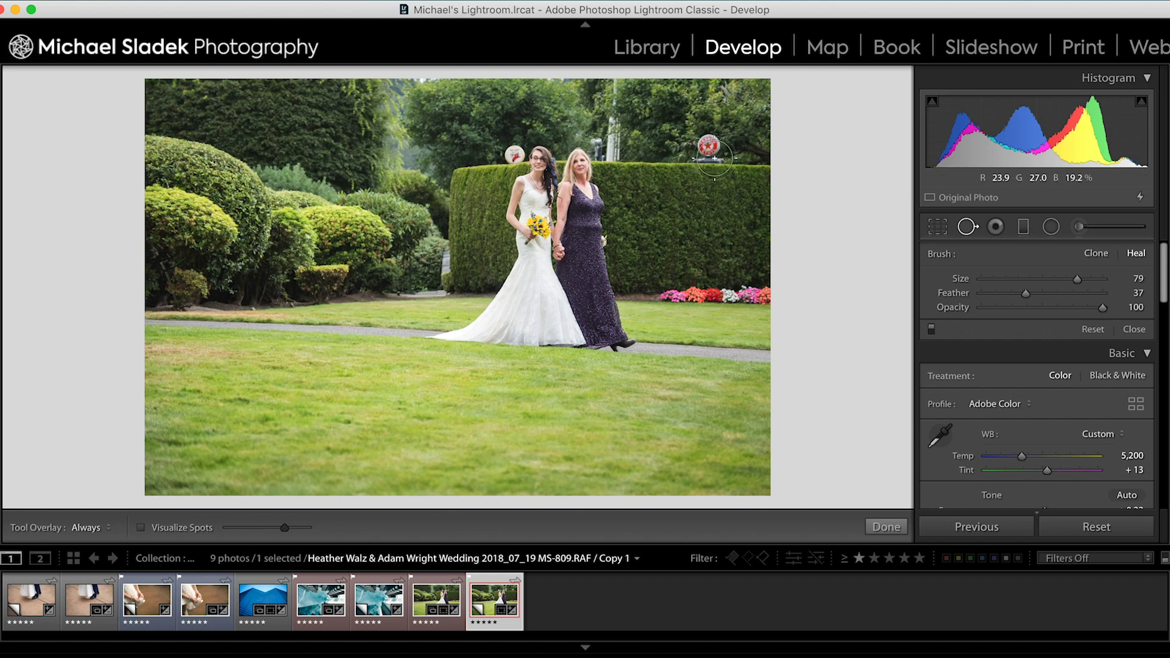
pyautogui.scroll(2, 712, 157)
pyautogui.click(706, 152)
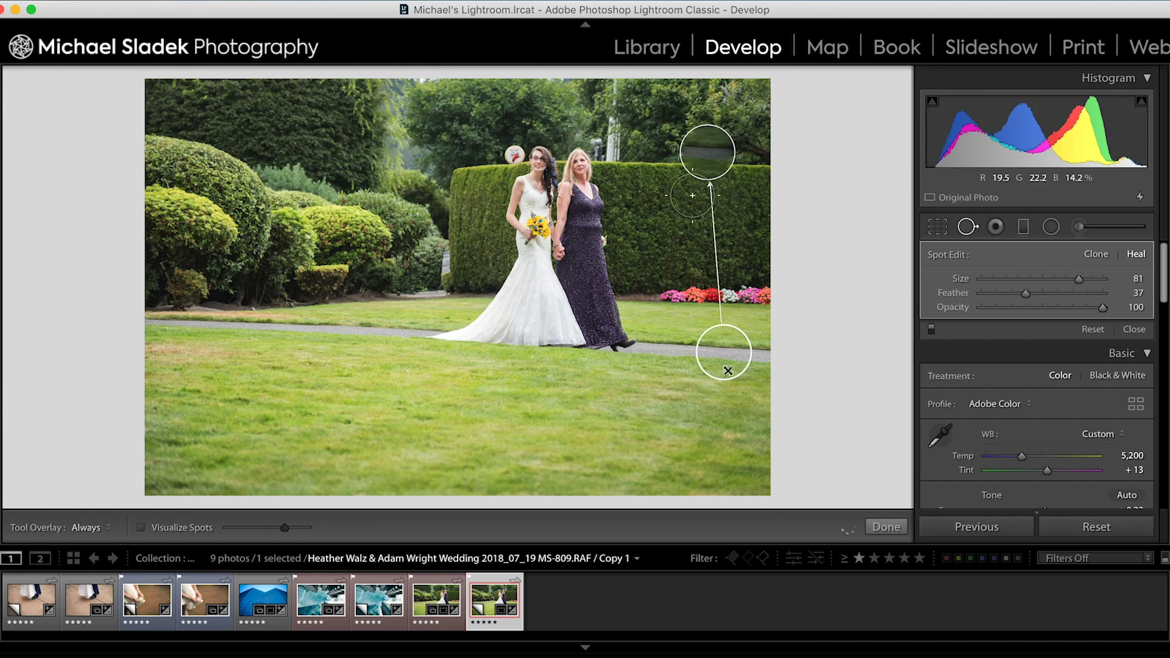
pyautogui.moveTo(724, 352)
pyautogui.mouseDown()
pyautogui.moveTo(647, 221)
pyautogui.moveTo(650, 157)
pyautogui.mouseUp()
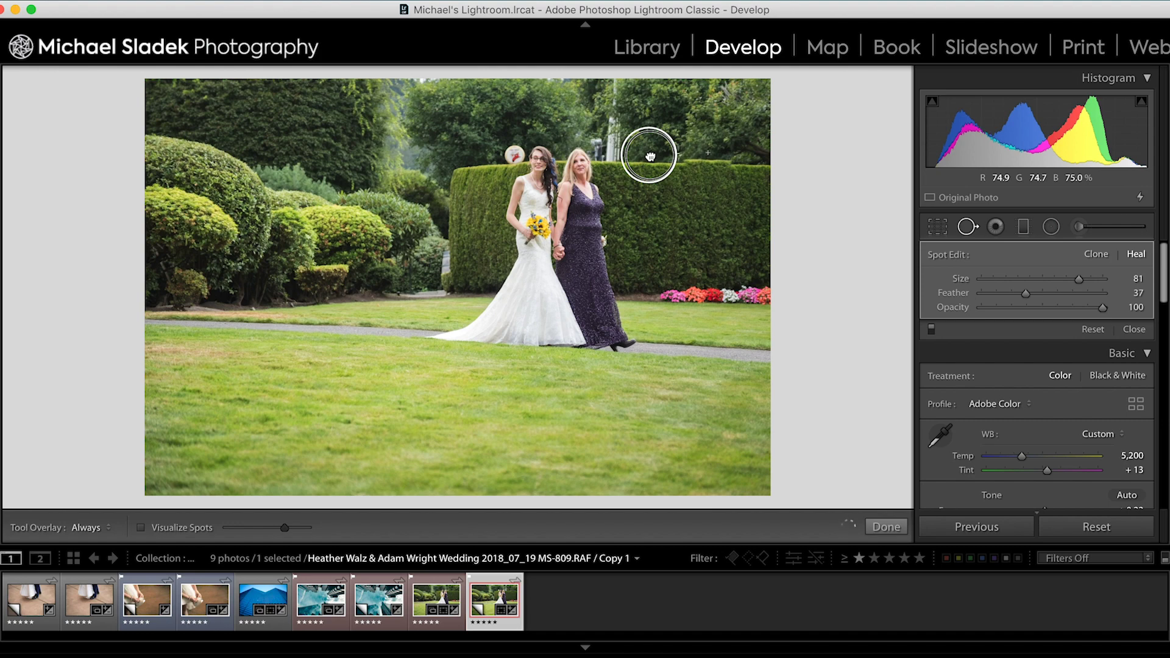
pyautogui.moveTo(650, 156); pyautogui.dragTo(650, 153)
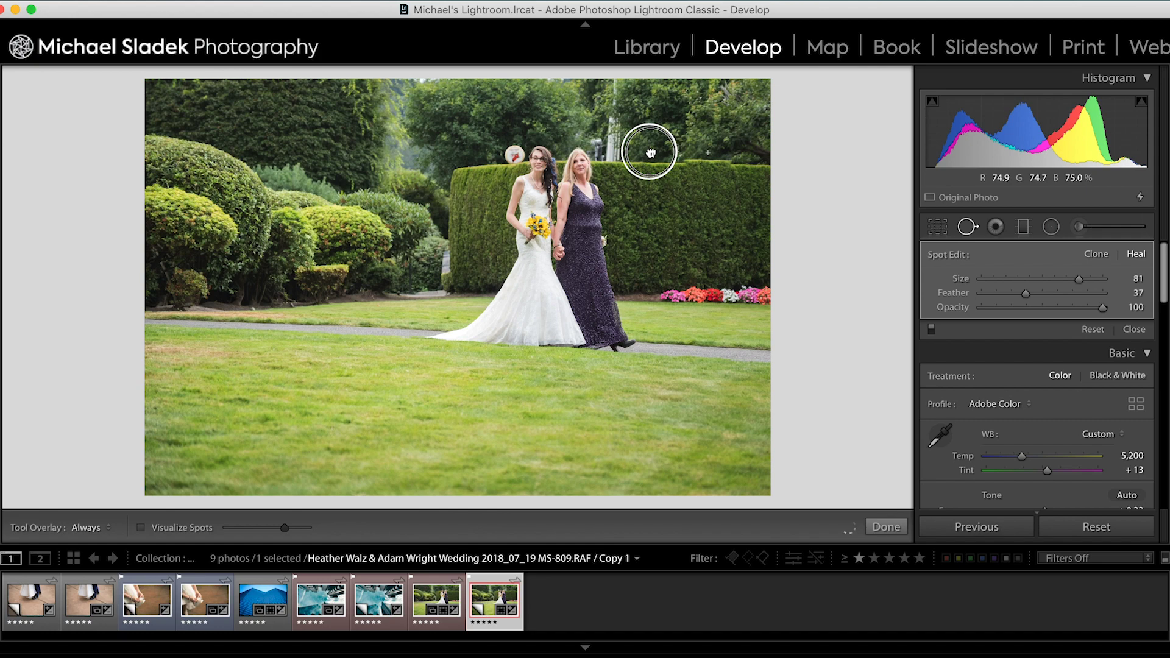
pyautogui.moveTo(651, 153); pyautogui.dragTo(650, 150)
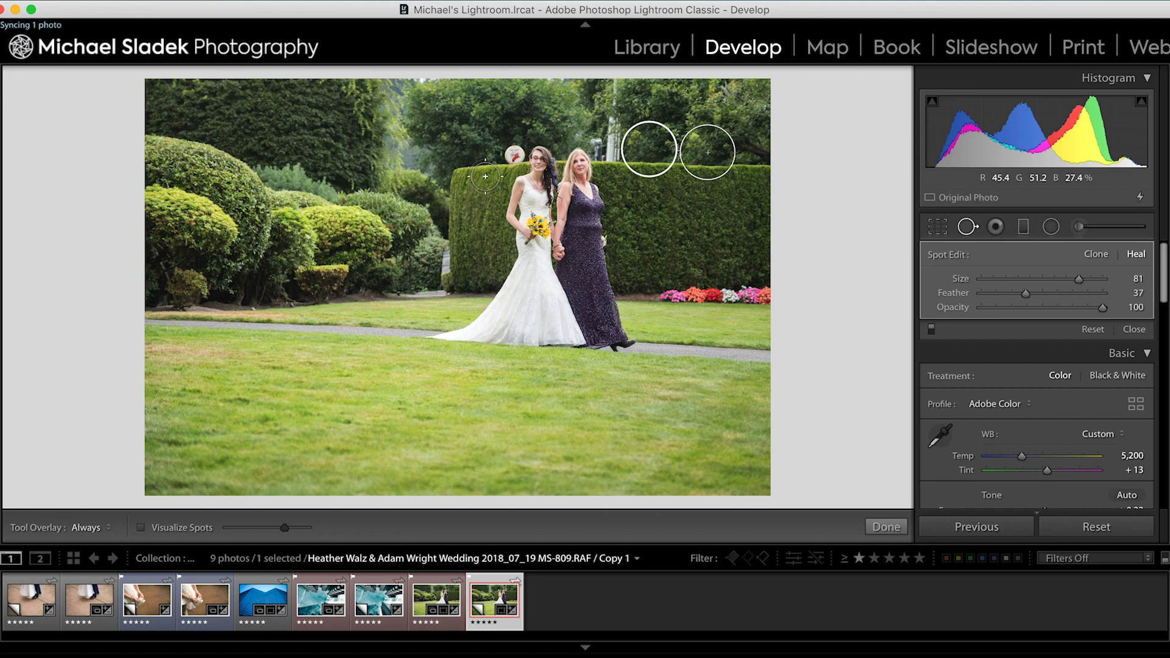
# Heal the round sign beside the bride's head with a size 78 spot, aligning its sample with the hedge edge to its left
pyautogui.click(514, 154)
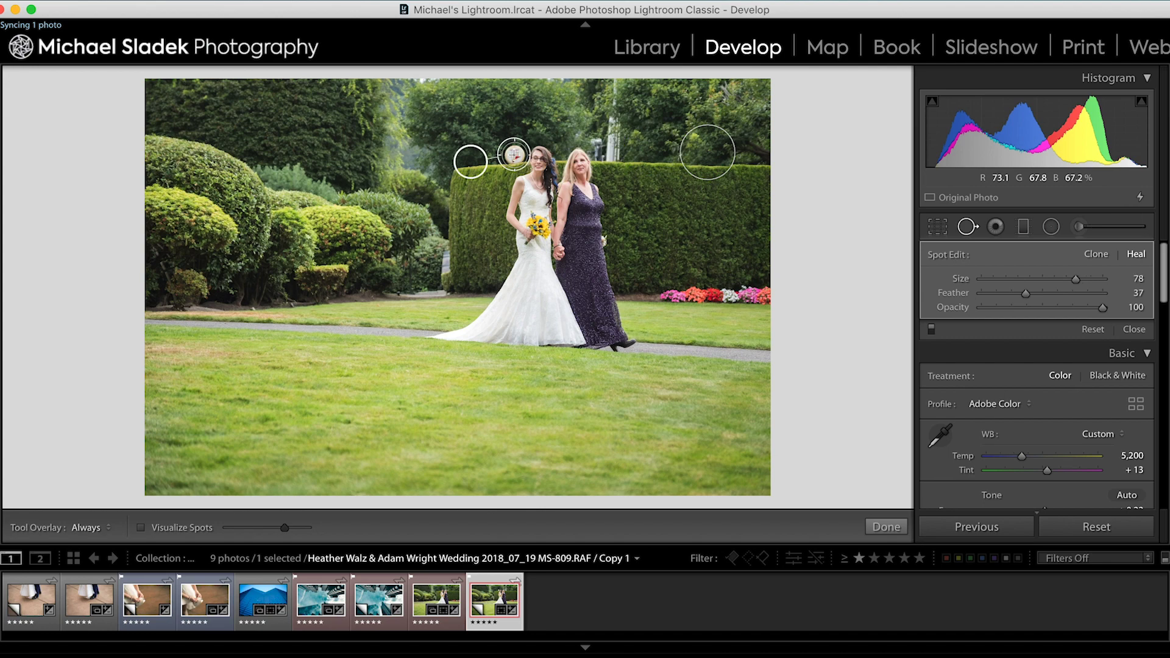
pyautogui.moveTo(473, 162); pyautogui.dragTo(481, 161)
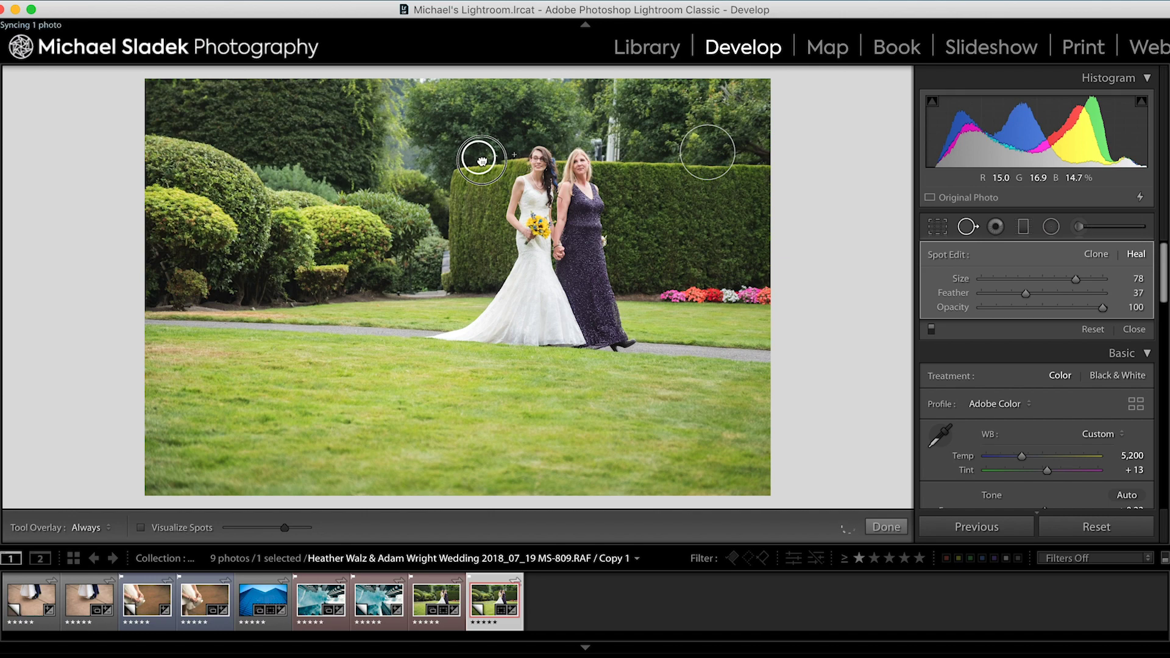
pyautogui.moveTo(482, 161); pyautogui.dragTo(480, 160)
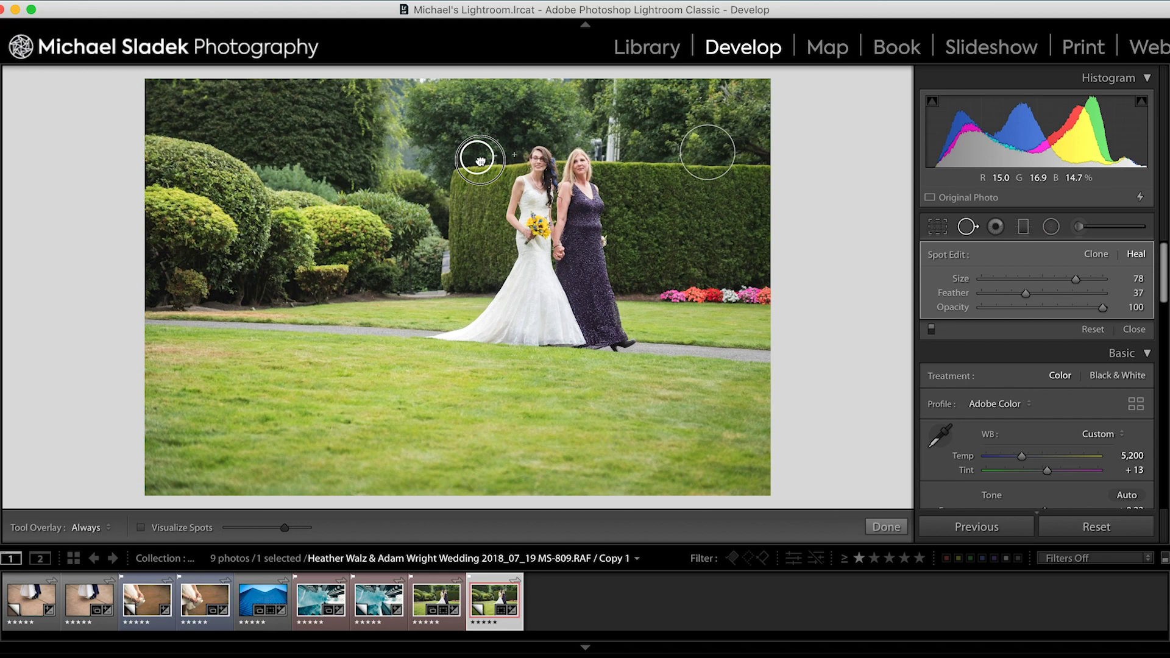
pyautogui.click(481, 161)
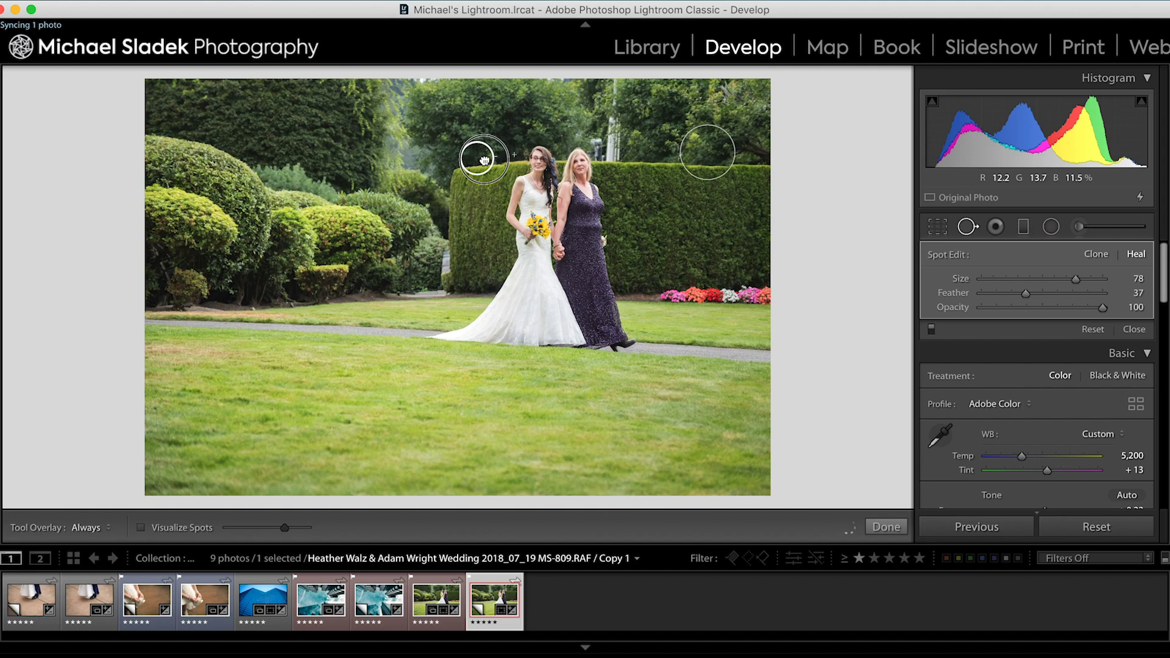
pyautogui.moveTo(485, 160); pyautogui.dragTo(484, 159)
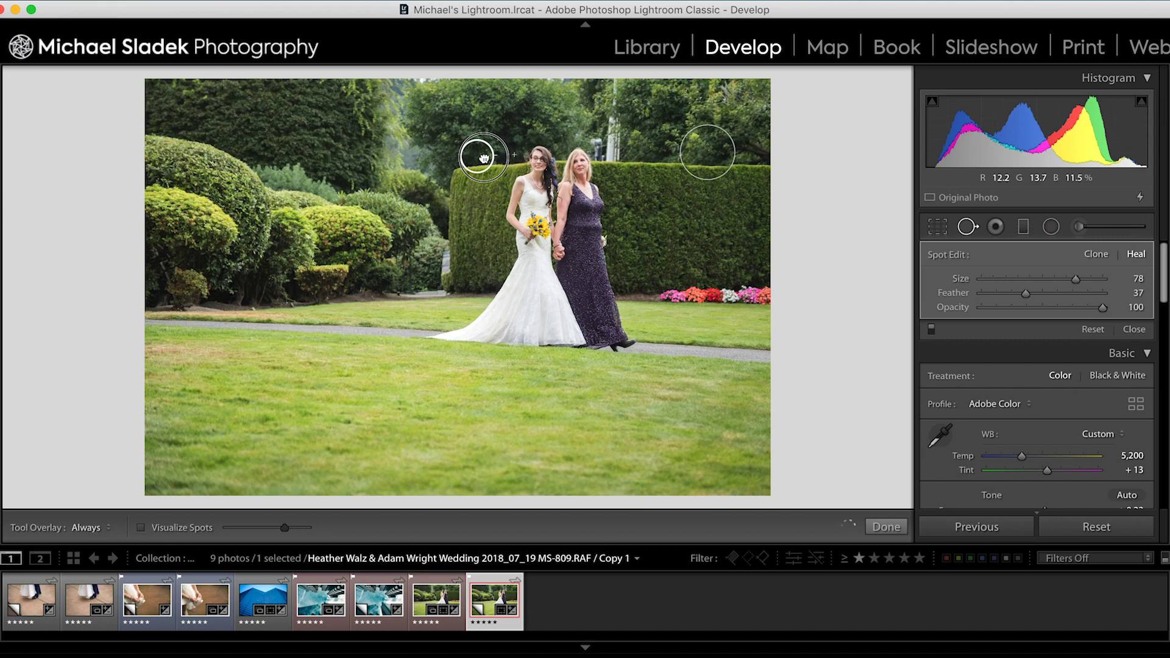
pyautogui.moveTo(484, 158); pyautogui.dragTo(485, 160)
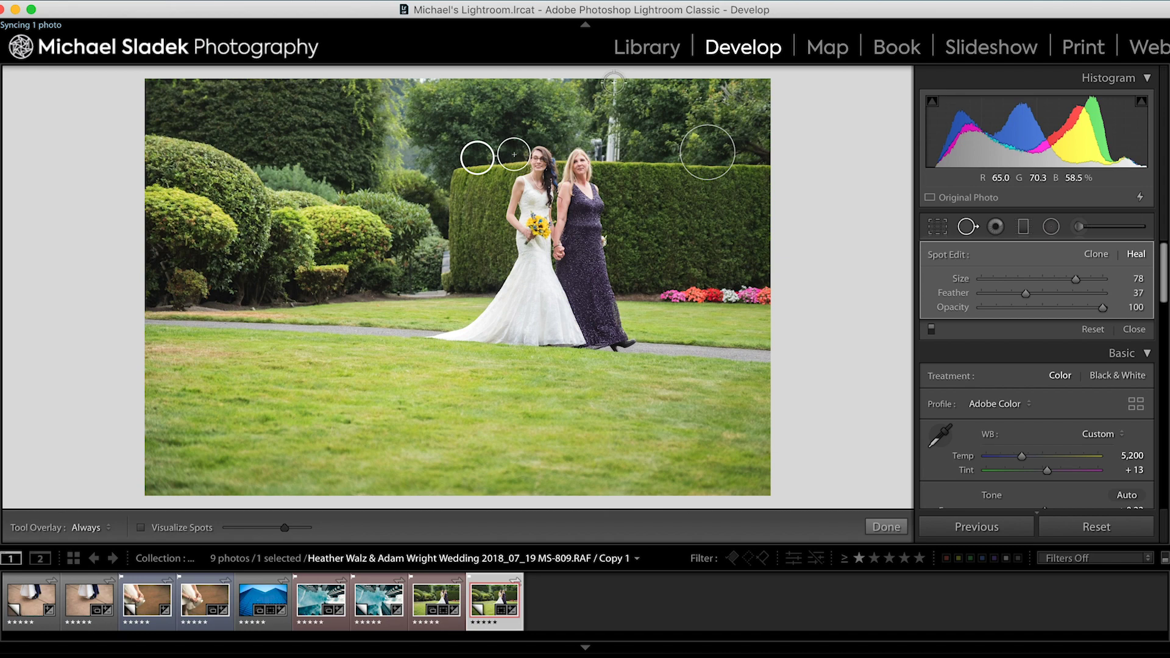
# Brush a size 77 Heal stroke down the pole behind the women and sample the trees just to its right
pyautogui.moveTo(614, 83); pyautogui.dragTo(613, 148)
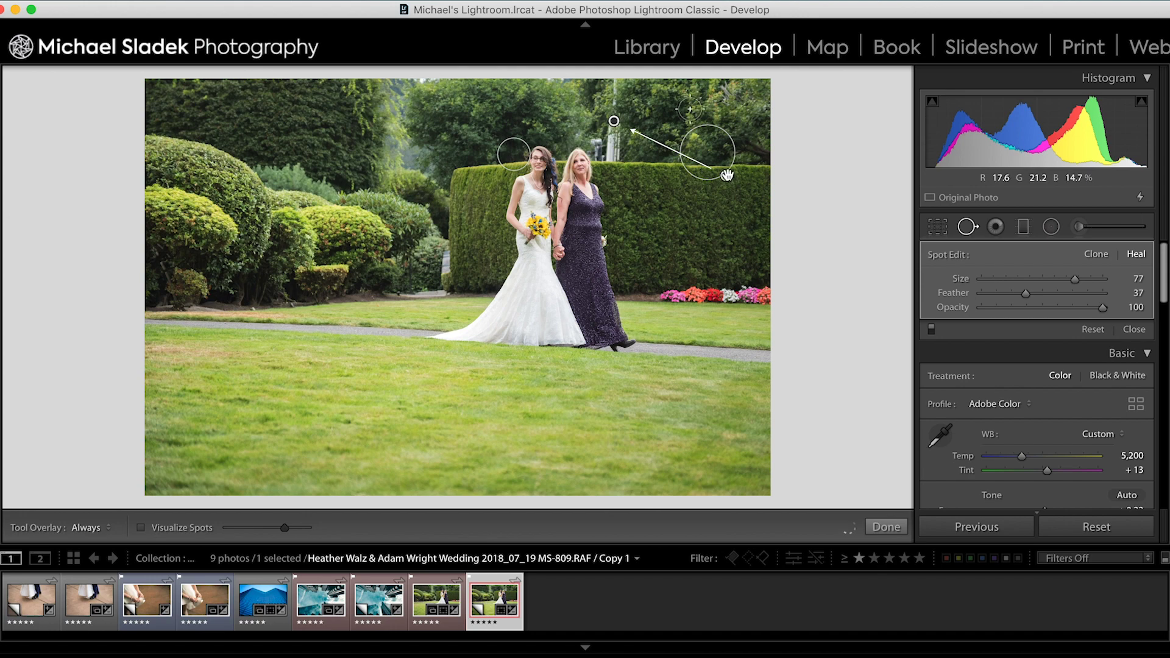
pyautogui.moveTo(667, 139); pyautogui.dragTo(673, 110)
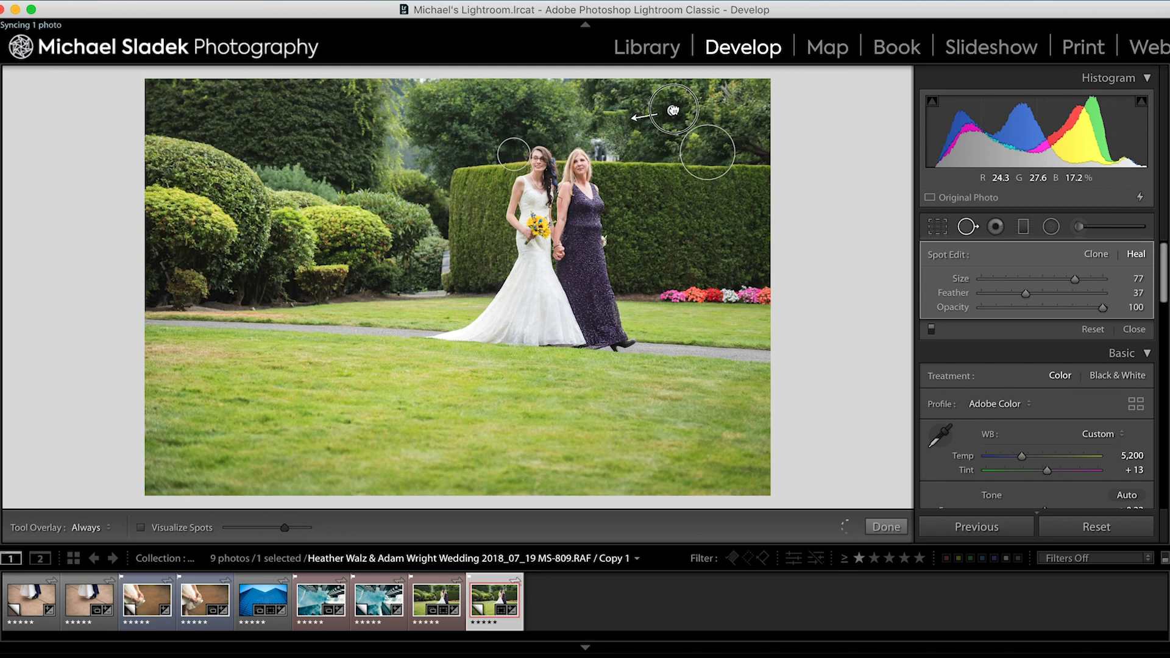
pyautogui.moveTo(673, 110); pyautogui.dragTo(670, 122)
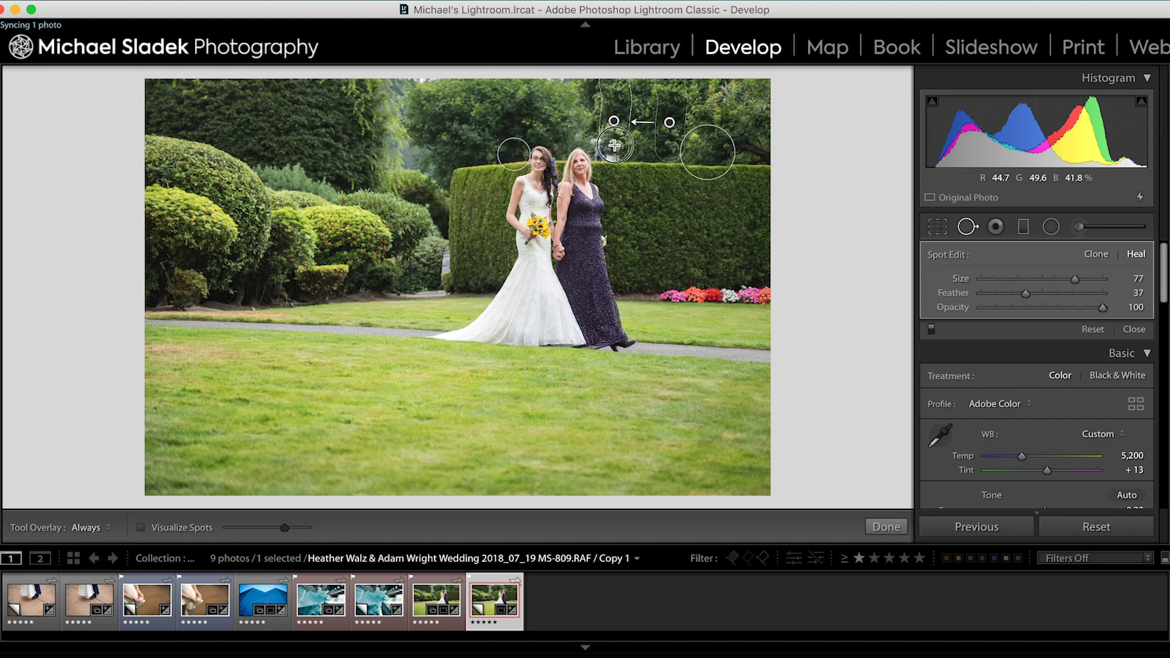
# Brush a short size 77 Heal stroke over the remnants at the pole's base, sampling the foliage directly above
pyautogui.moveTo(592, 138); pyautogui.dragTo(615, 146)
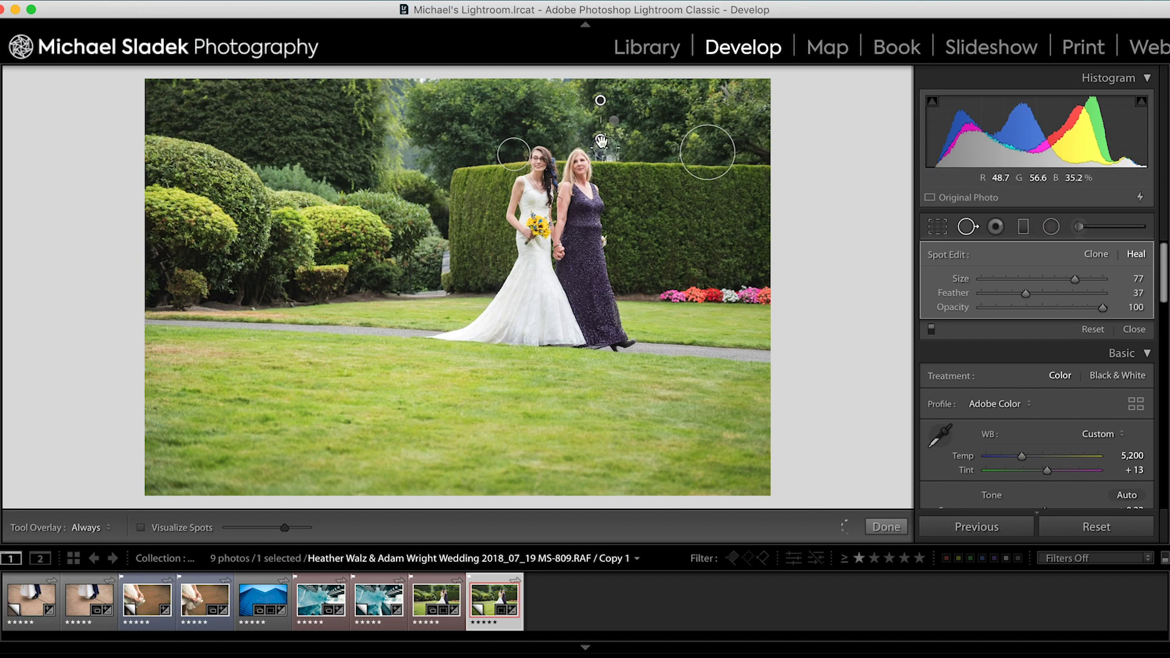
pyautogui.moveTo(600, 139)
pyautogui.moveTo(600, 139); pyautogui.dragTo(601, 141)
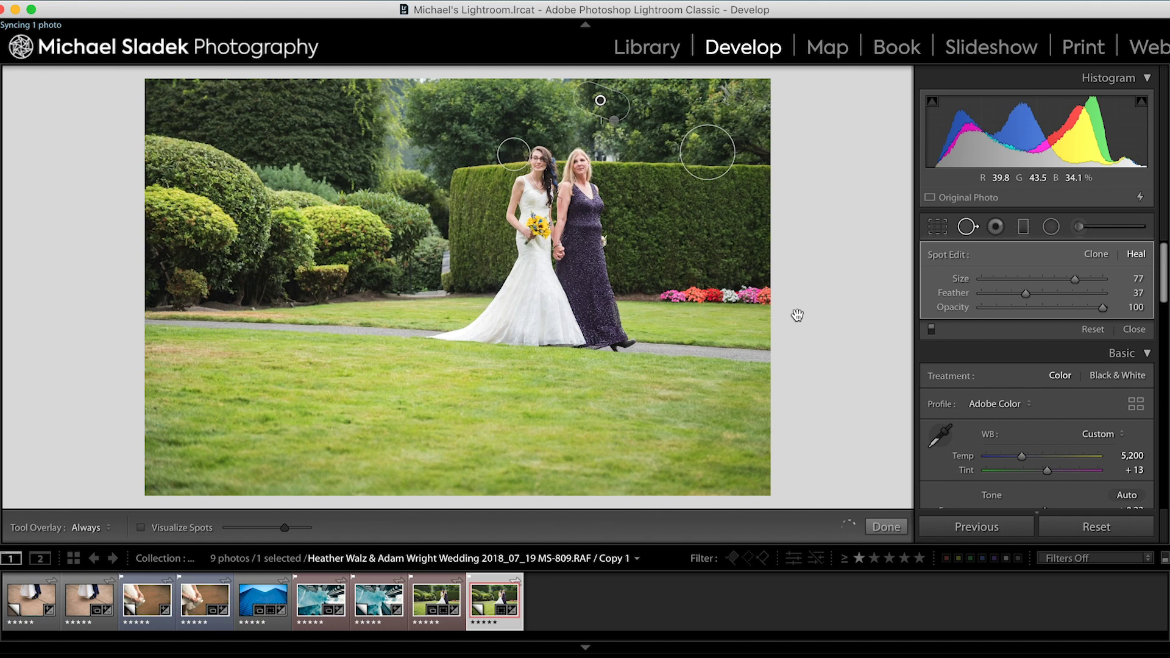
# Compare the garden photo with its spot corrections turned off and on, and close Spot Removal
pyautogui.click(931, 329)
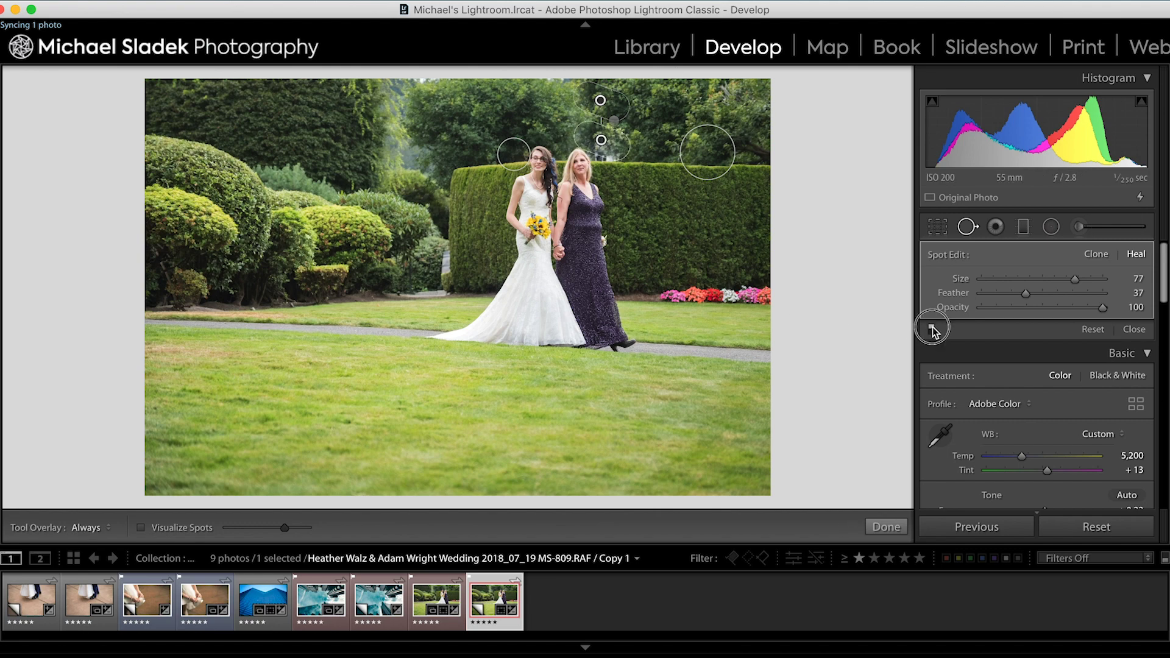
pyautogui.click(930, 329)
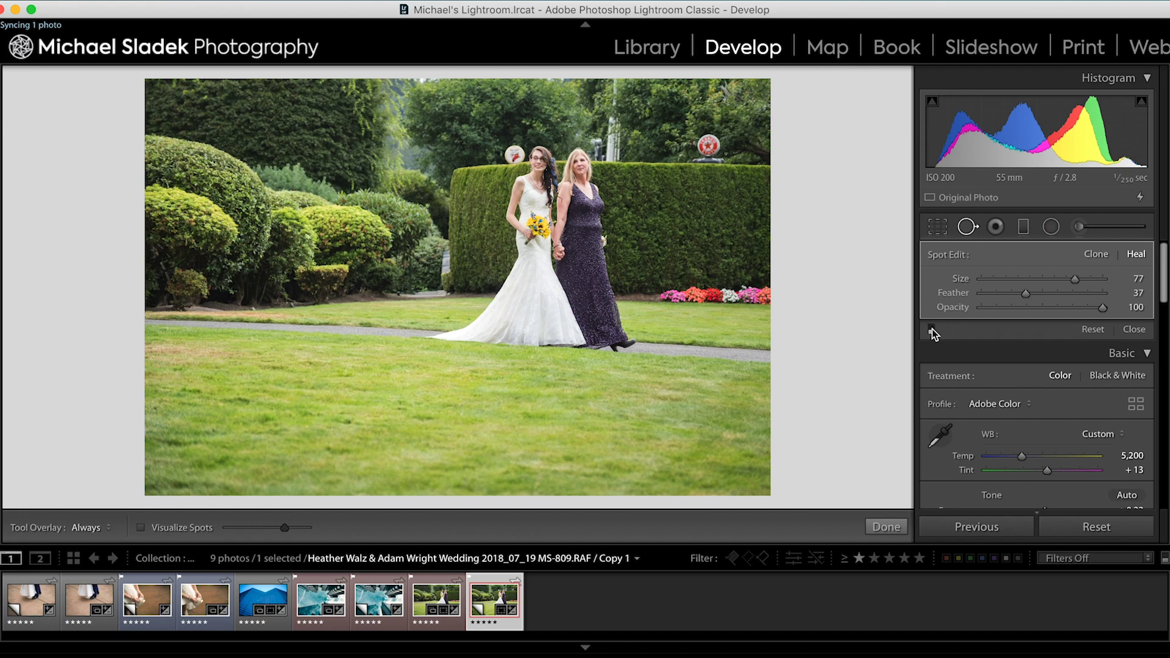
pyautogui.click(931, 328)
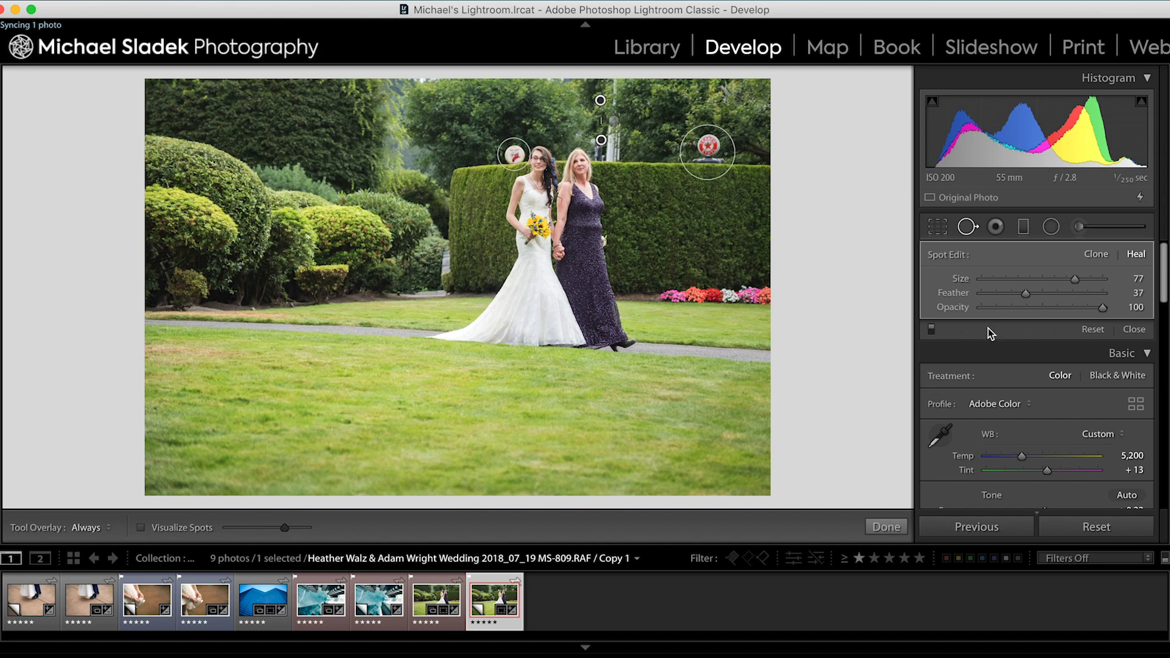
pyautogui.press('q')
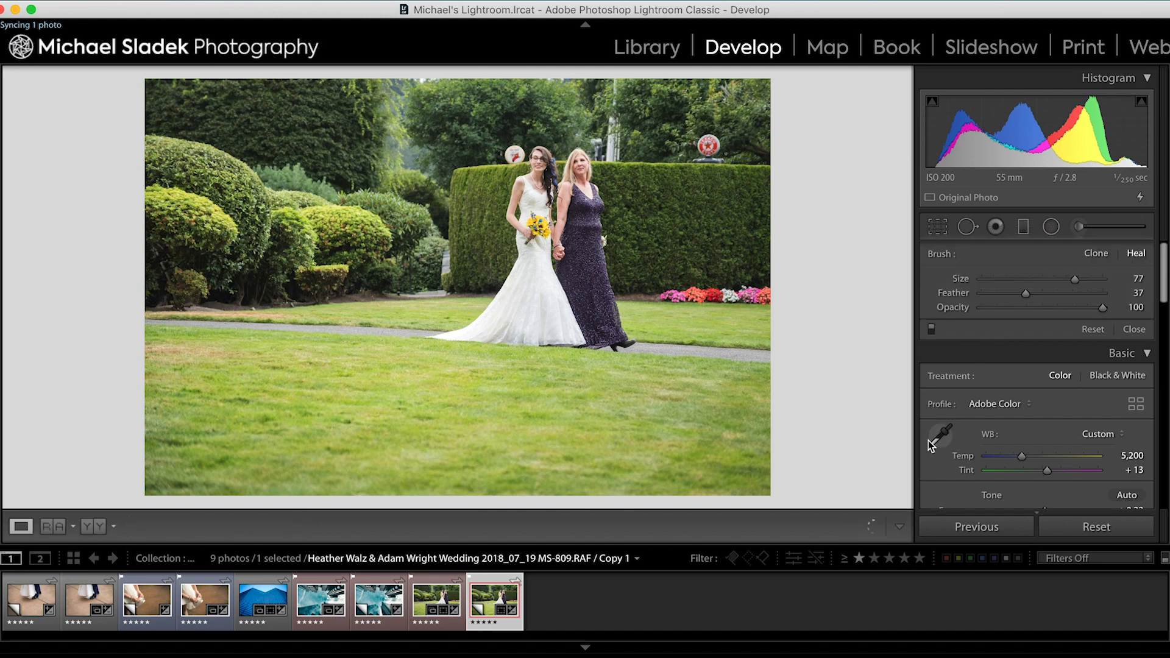